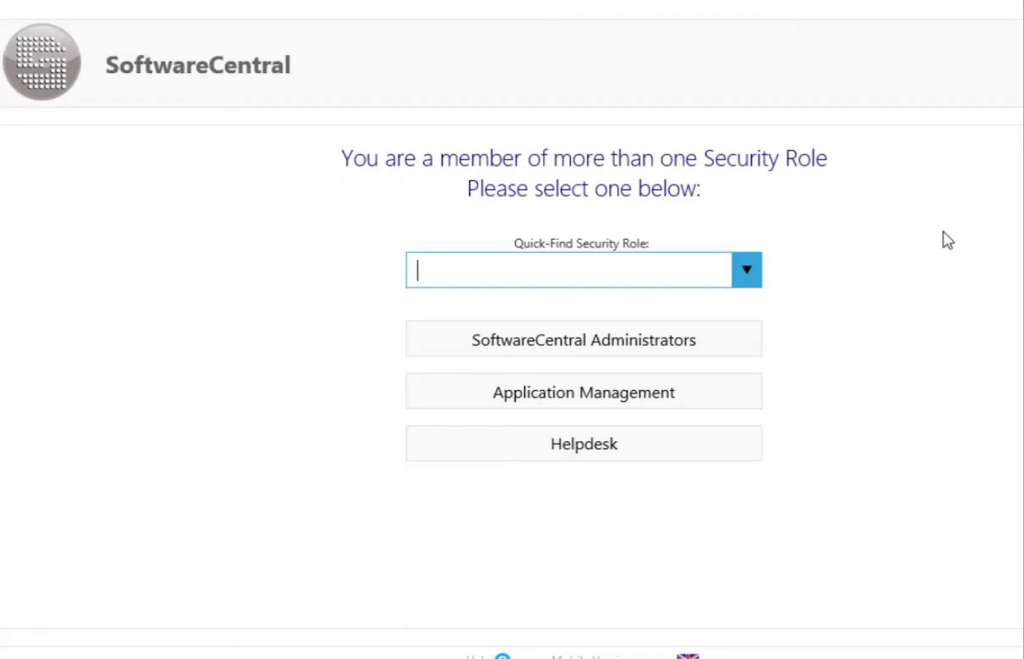
- Search the security roles list using the Quick-Find box
click(554, 265)
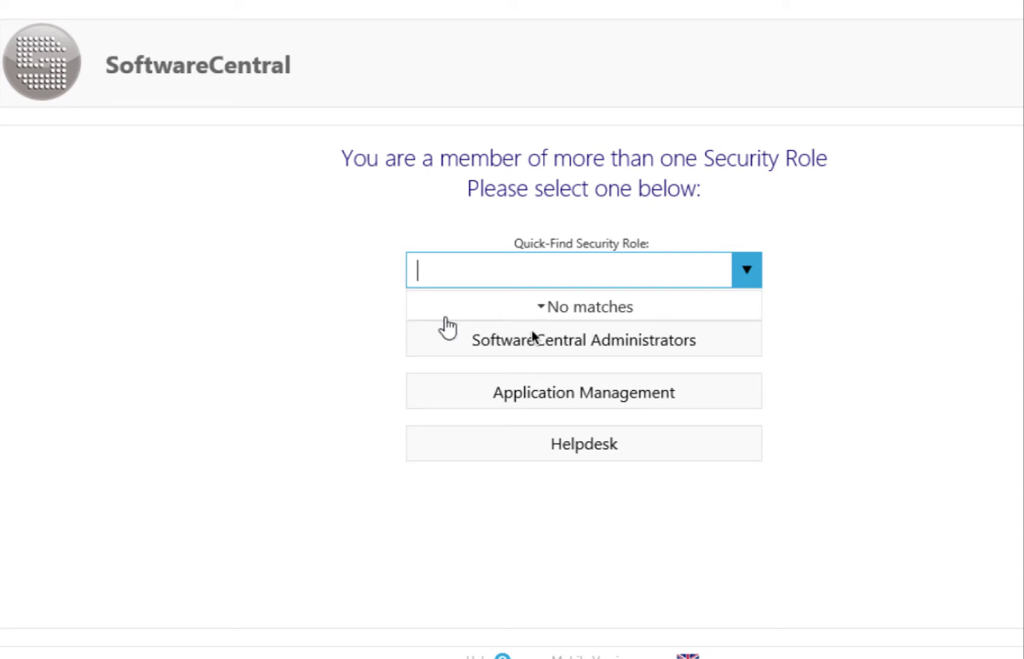
- Sign in as SoftwareCentral Administrators and open the AppDetails US computer template for editing
click(562, 340)
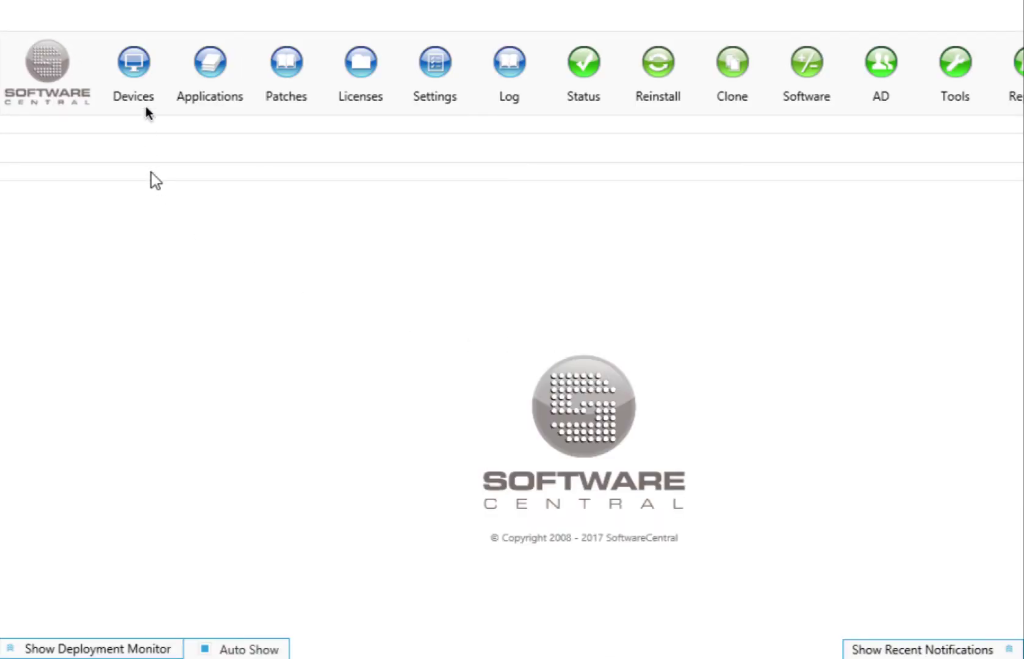
click(135, 68)
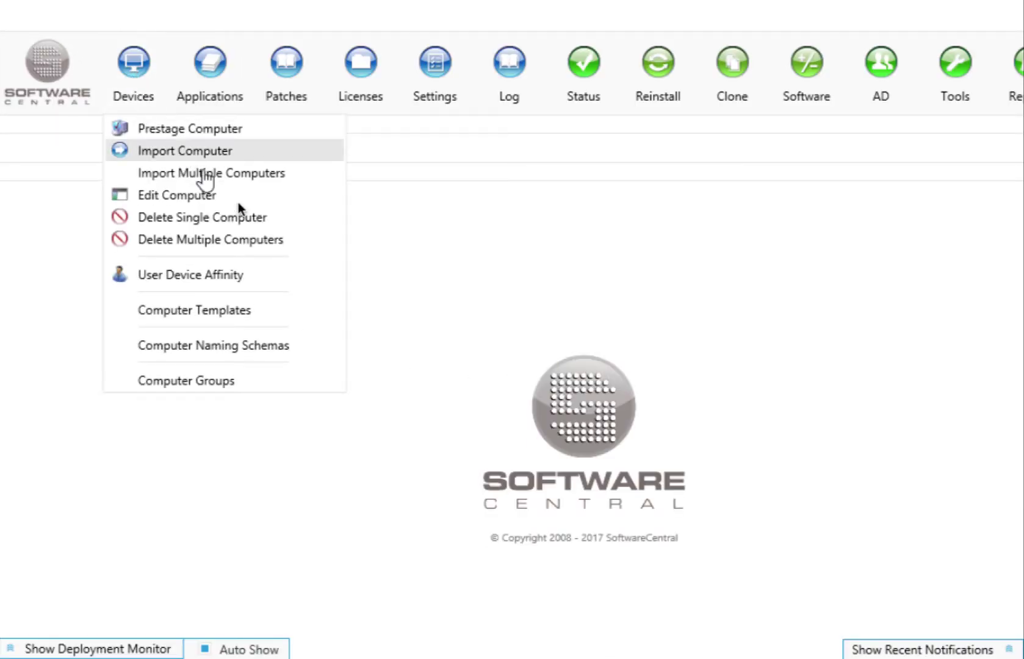
click(234, 310)
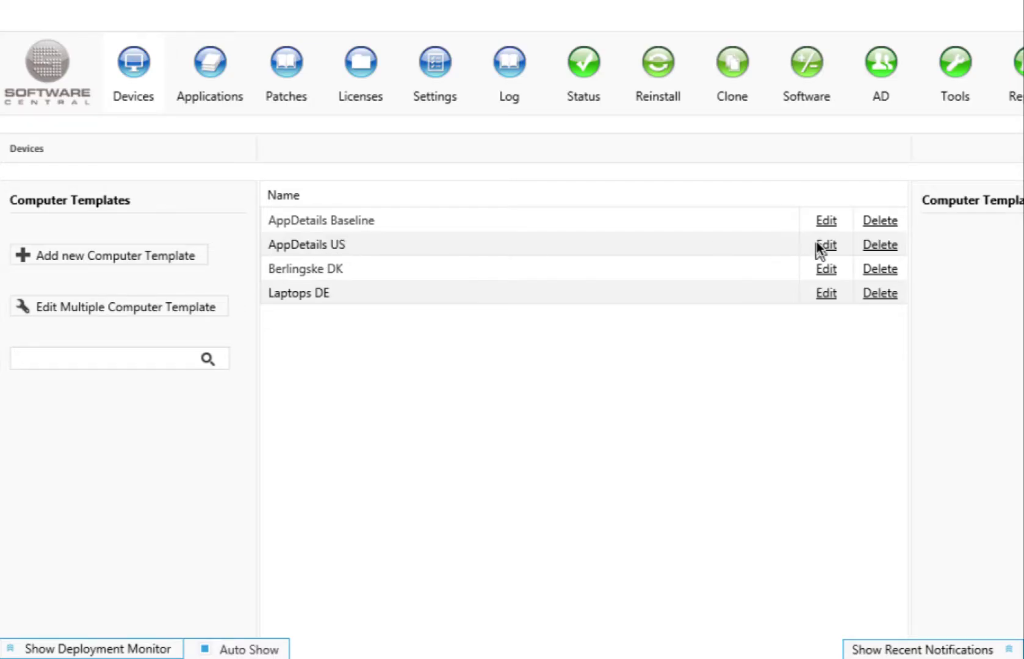
click(821, 244)
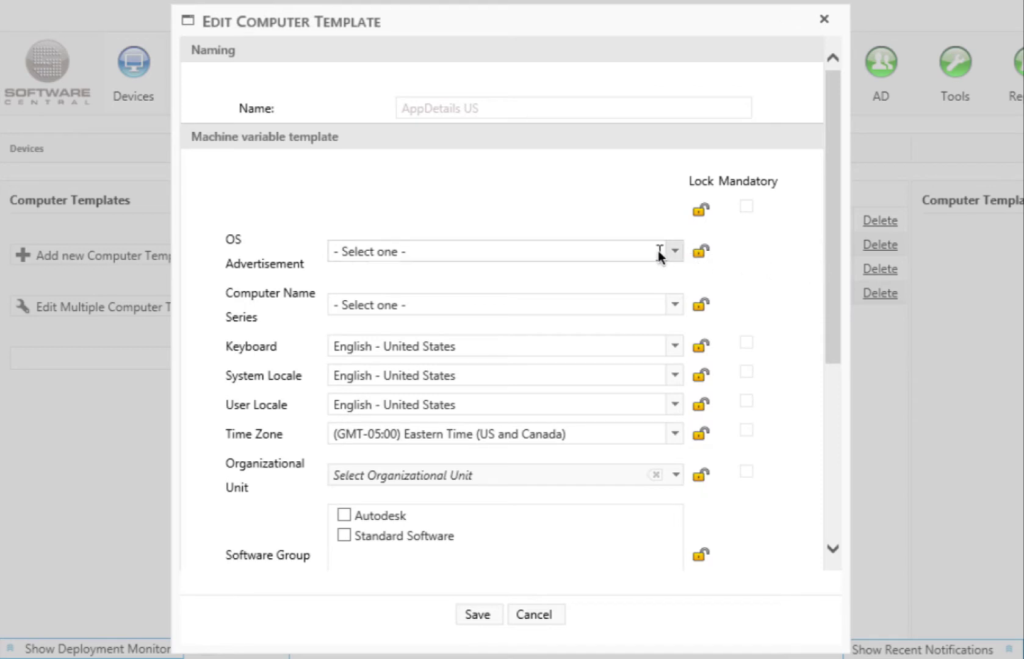
- Give the template Deploy Windows 10 x64, the DELAP name series and Standard Software, then save
click(659, 250)
click(648, 293)
click(649, 304)
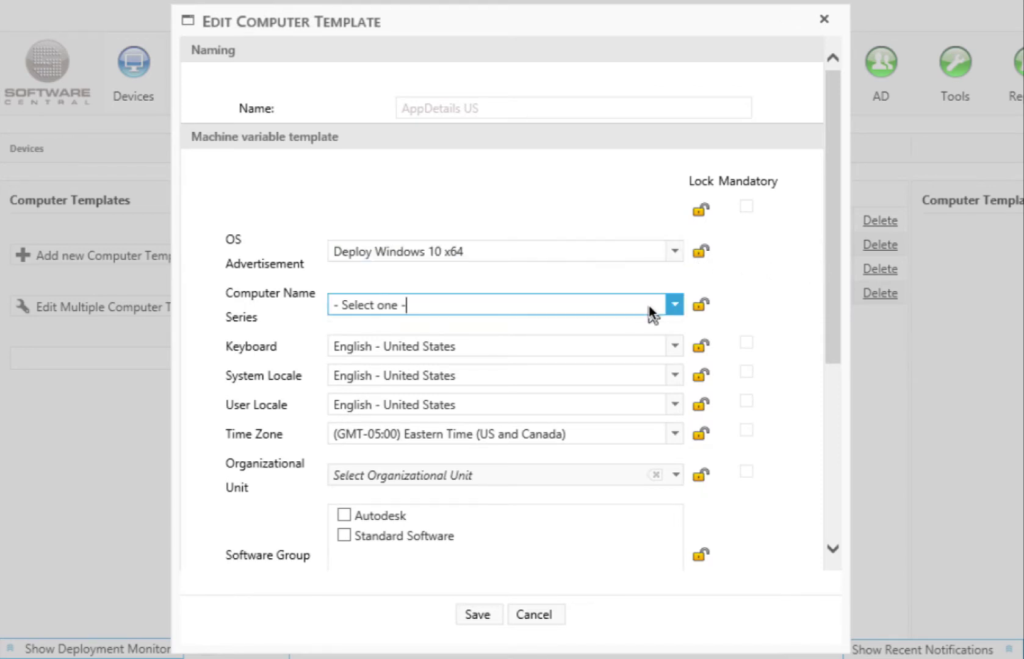
click(638, 344)
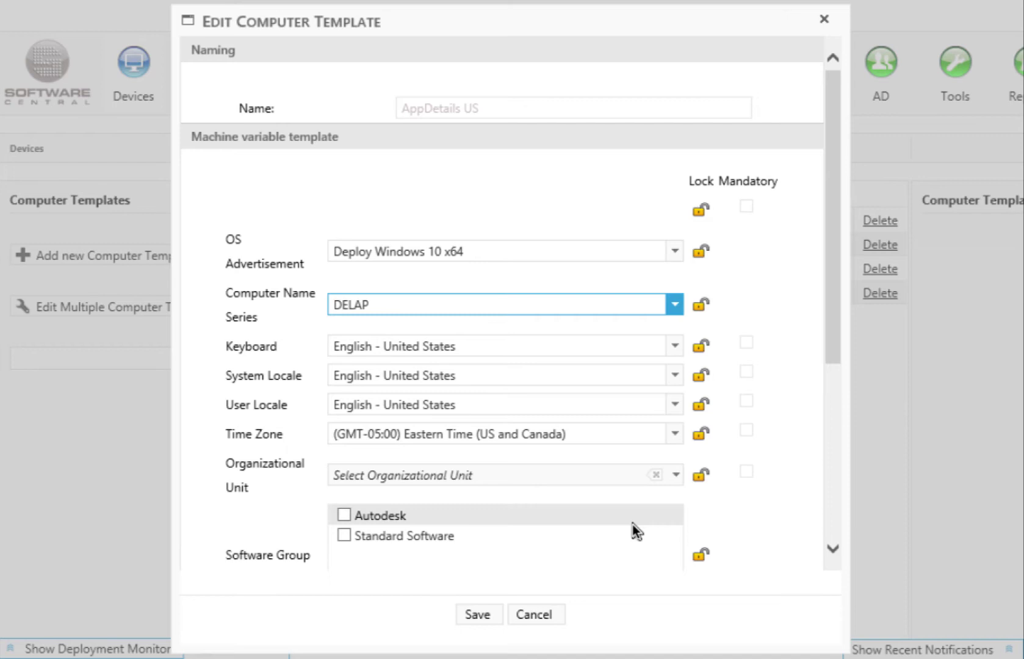
click(830, 348)
drag(828, 351, 832, 520)
click(343, 223)
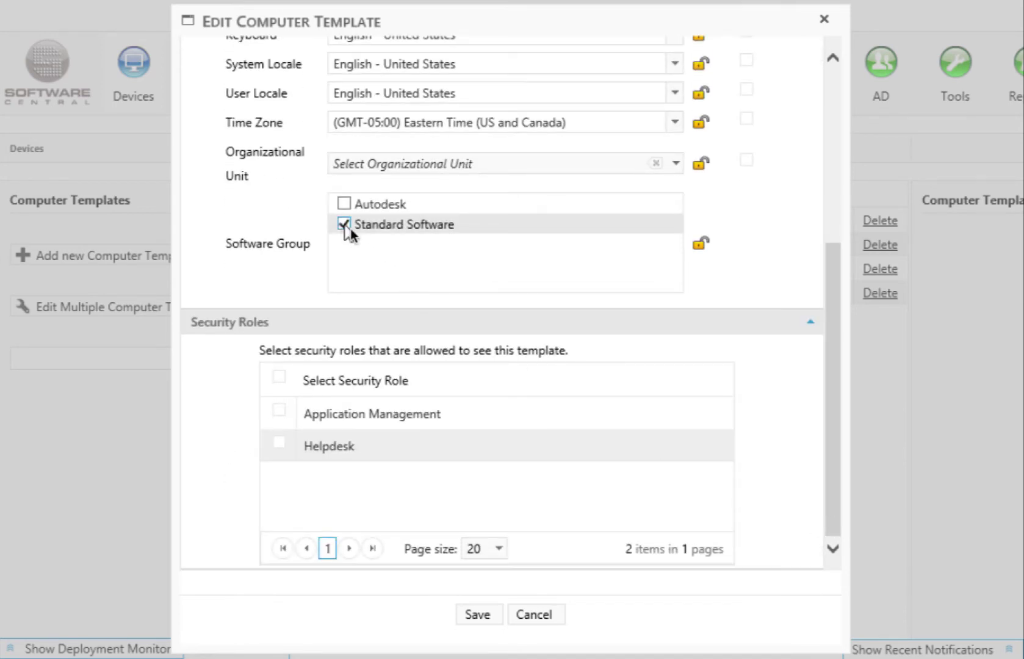
click(476, 622)
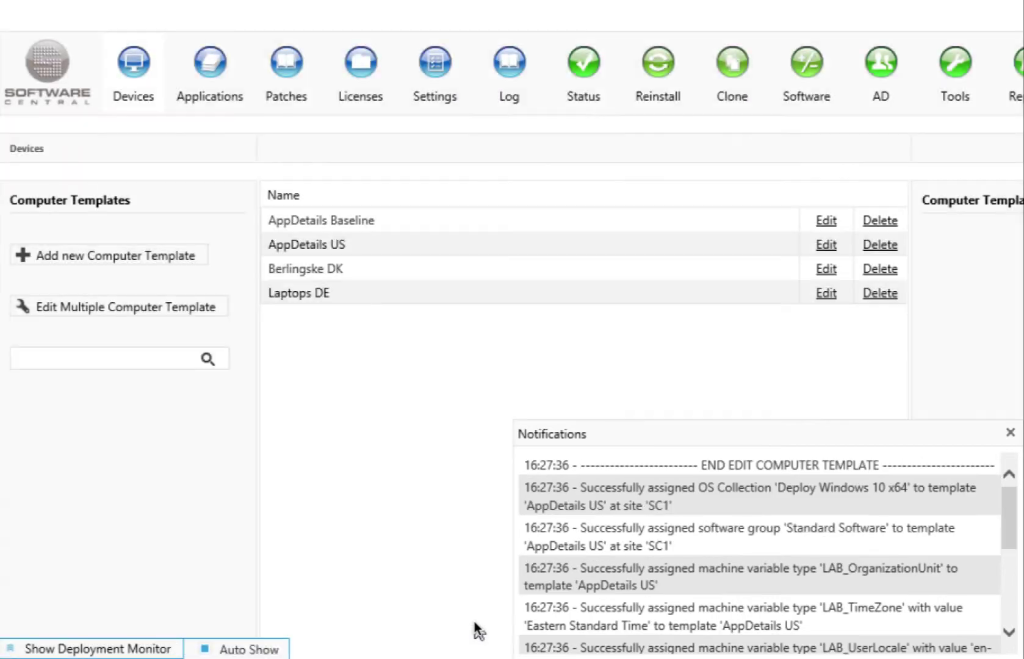
- Start prestaging a new computer without using a computer template
click(1010, 432)
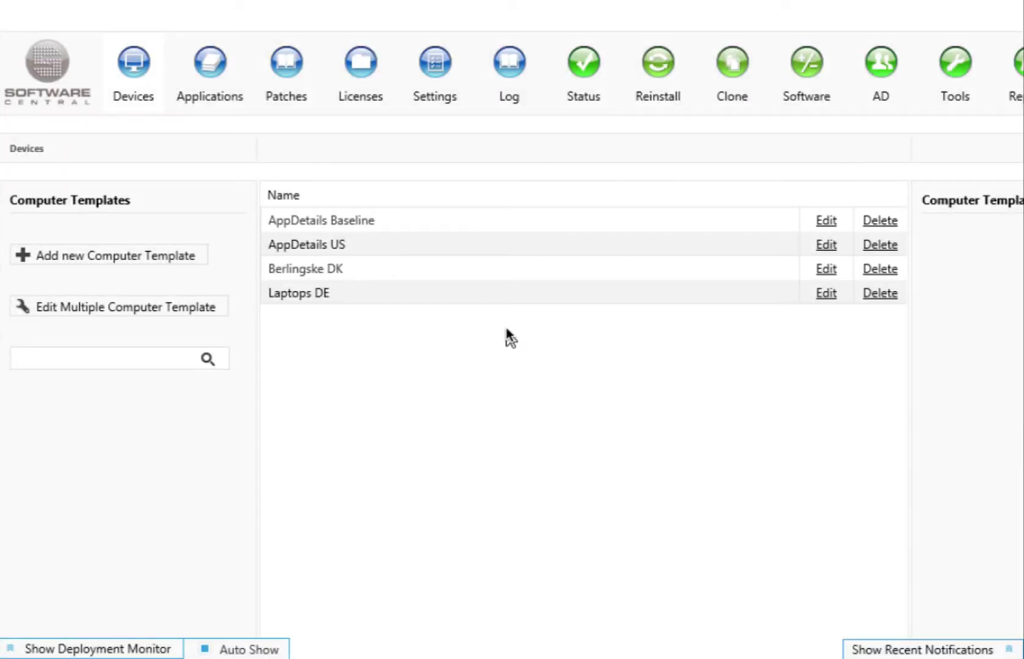
click(137, 83)
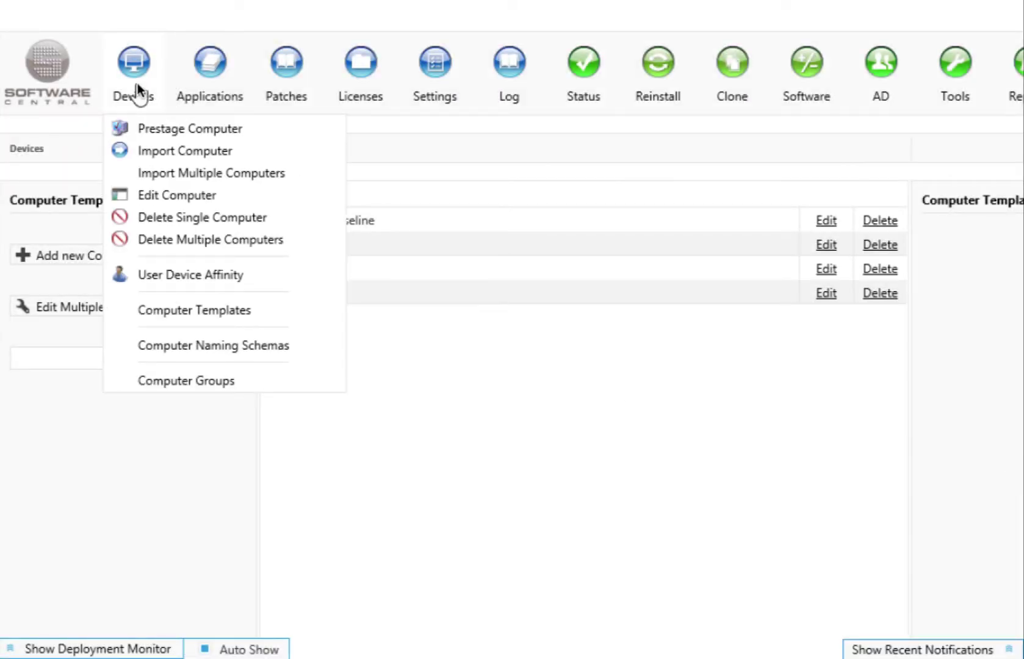
click(145, 129)
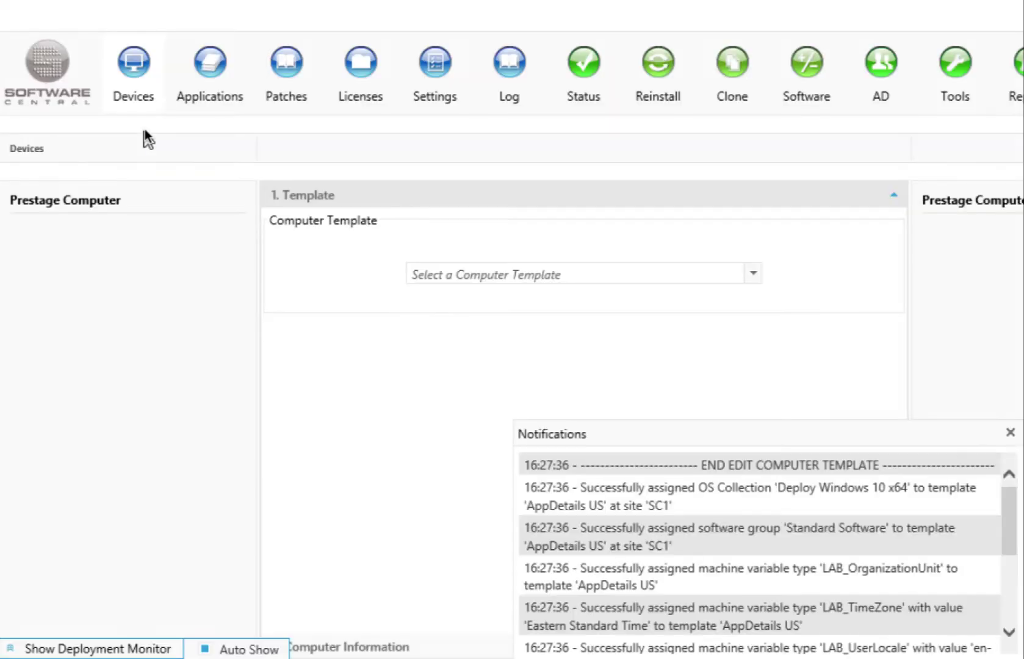
click(1010, 432)
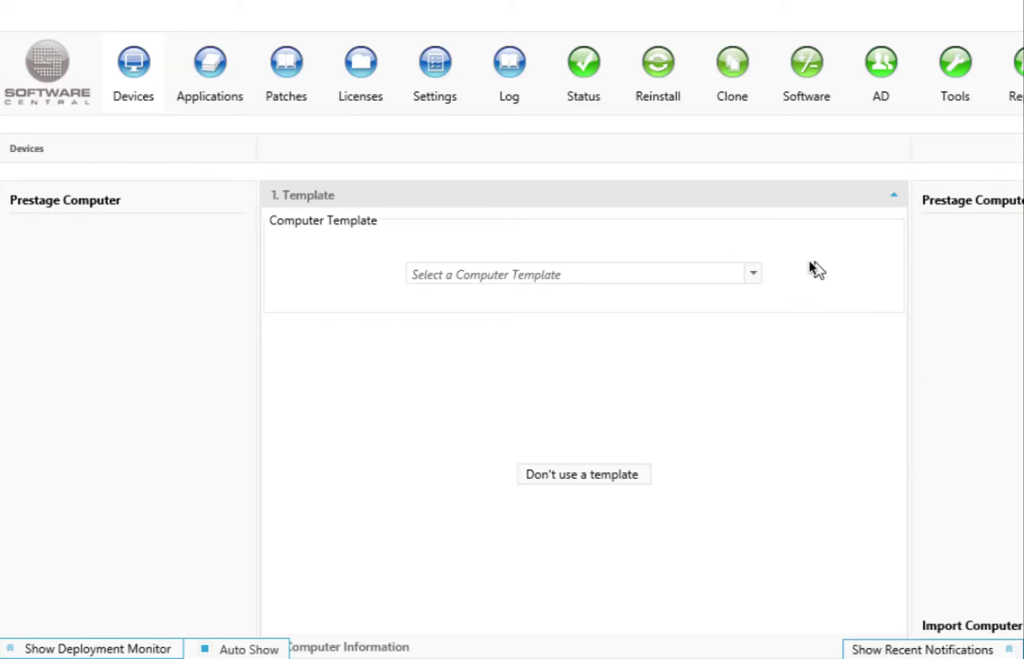
click(754, 274)
click(754, 273)
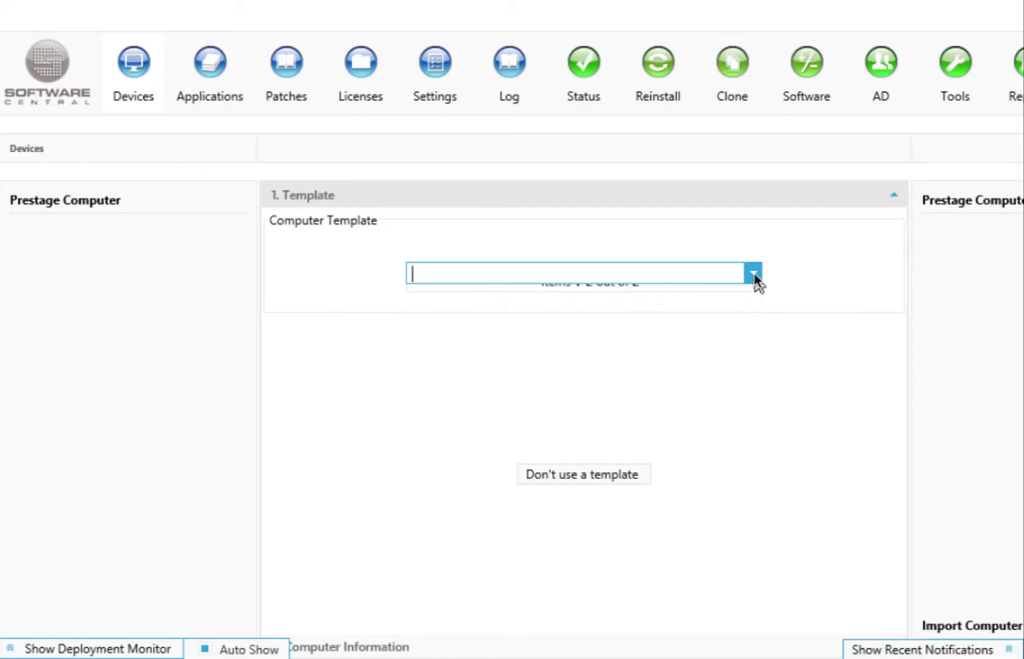
click(569, 475)
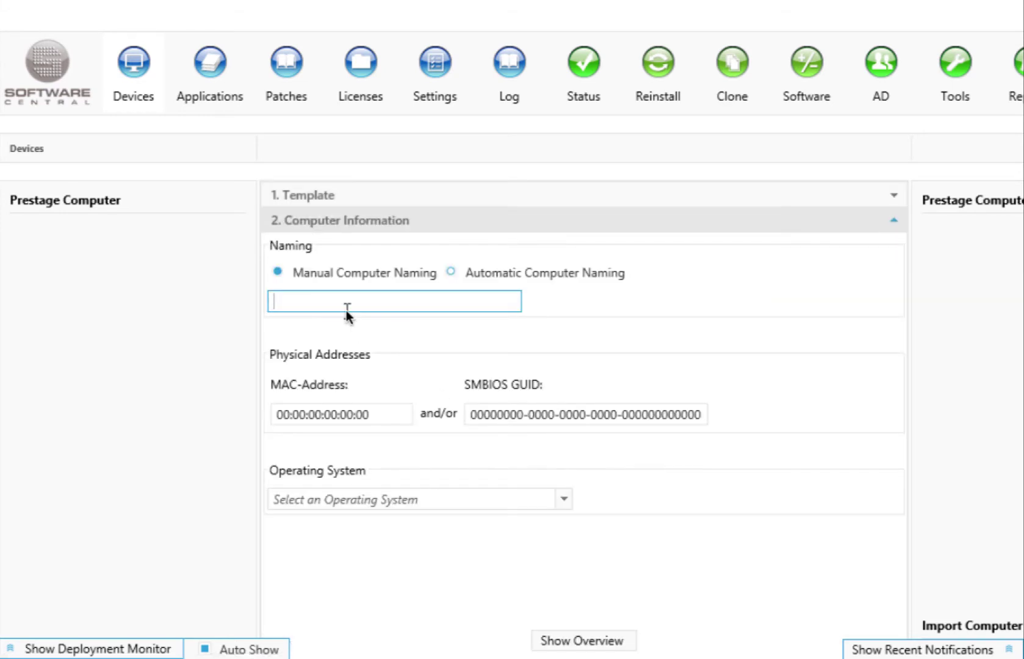
- Choose automatic naming with the DELAP prefix and Deploy Windows 10 x64 as operating system
click(451, 273)
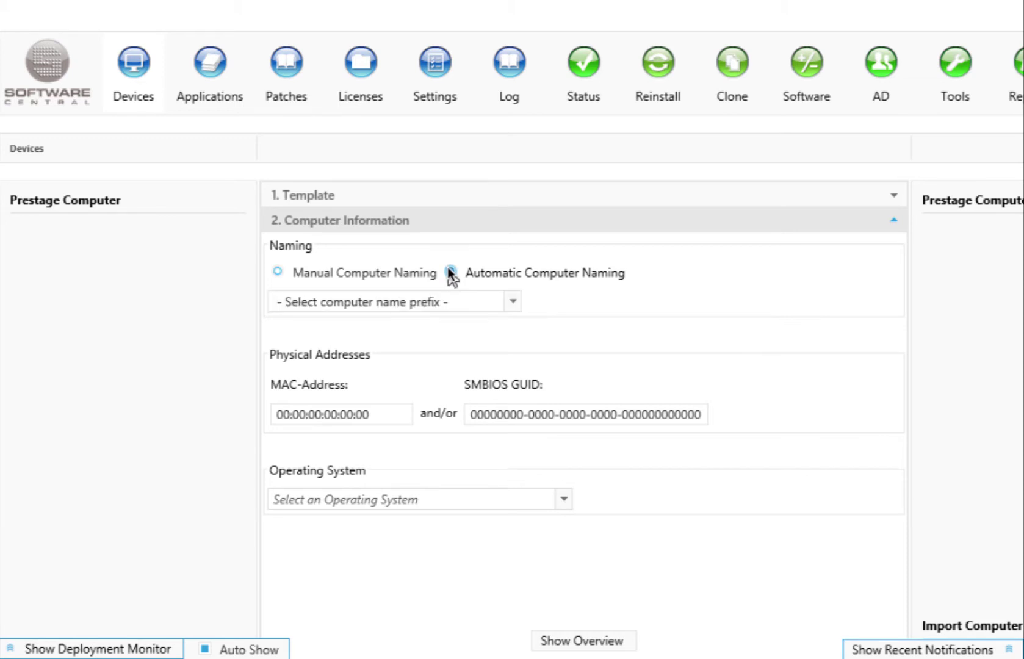
click(512, 301)
click(407, 345)
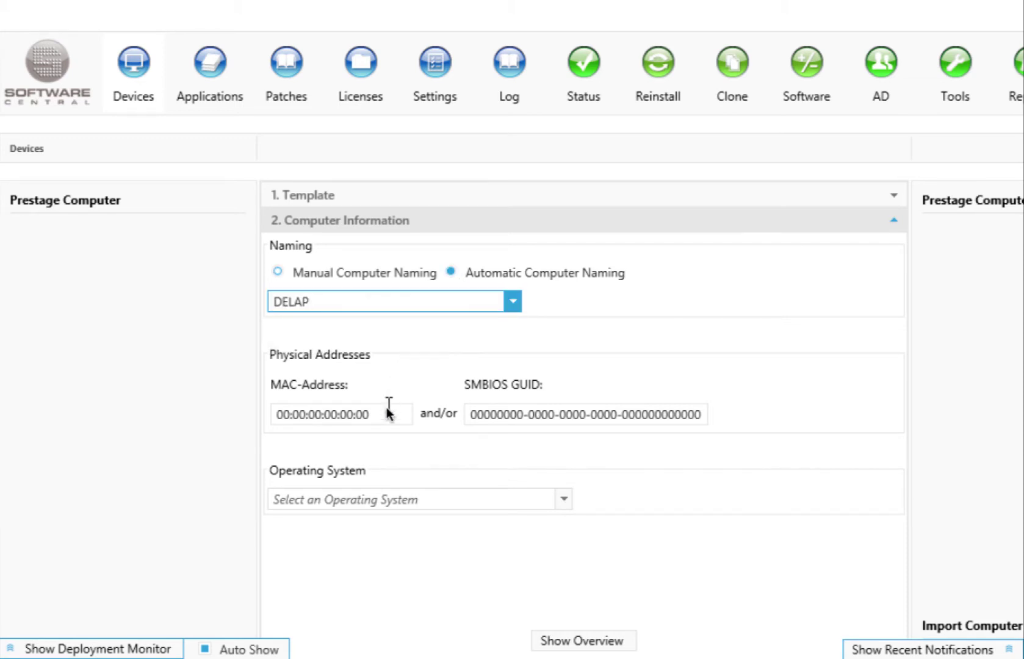
click(388, 409)
click(562, 498)
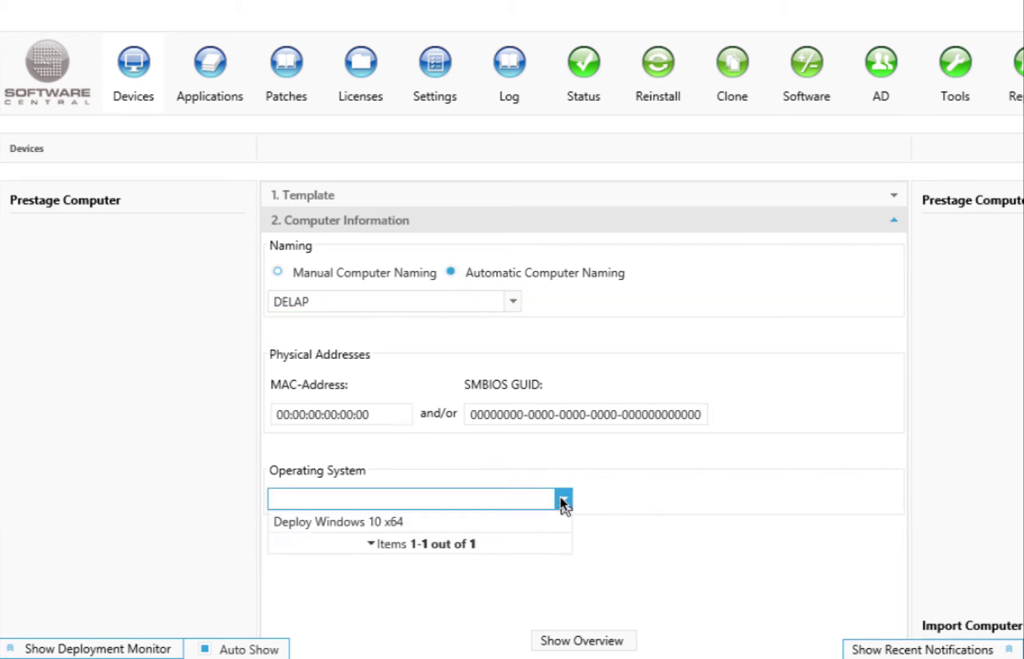
click(486, 522)
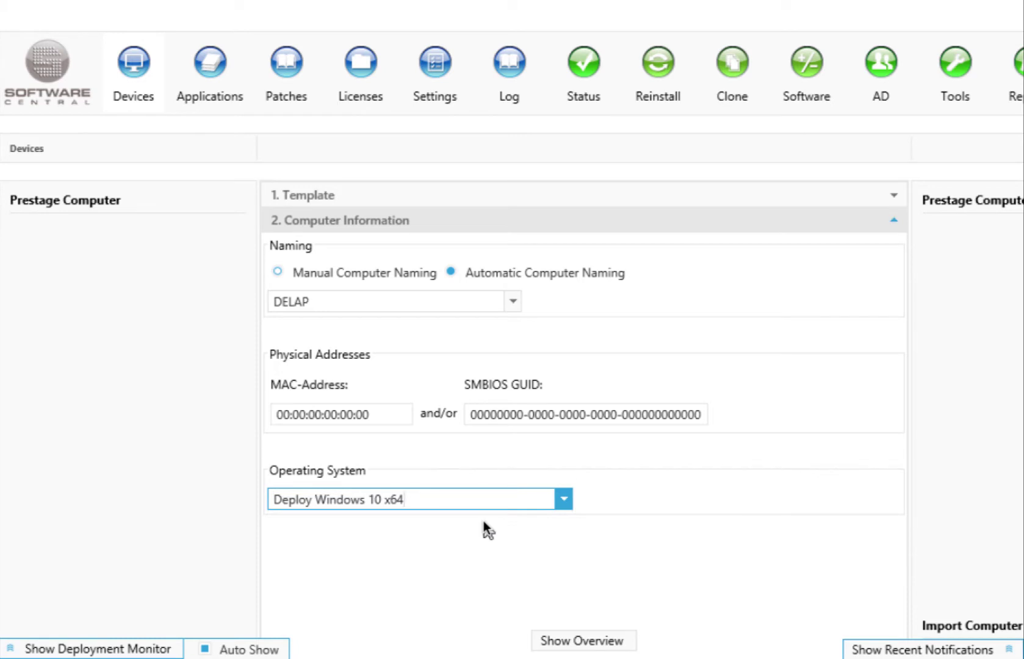
- Start a new application, skip the template step, and upload AdminScriptEditor.zip to the source share
click(210, 68)
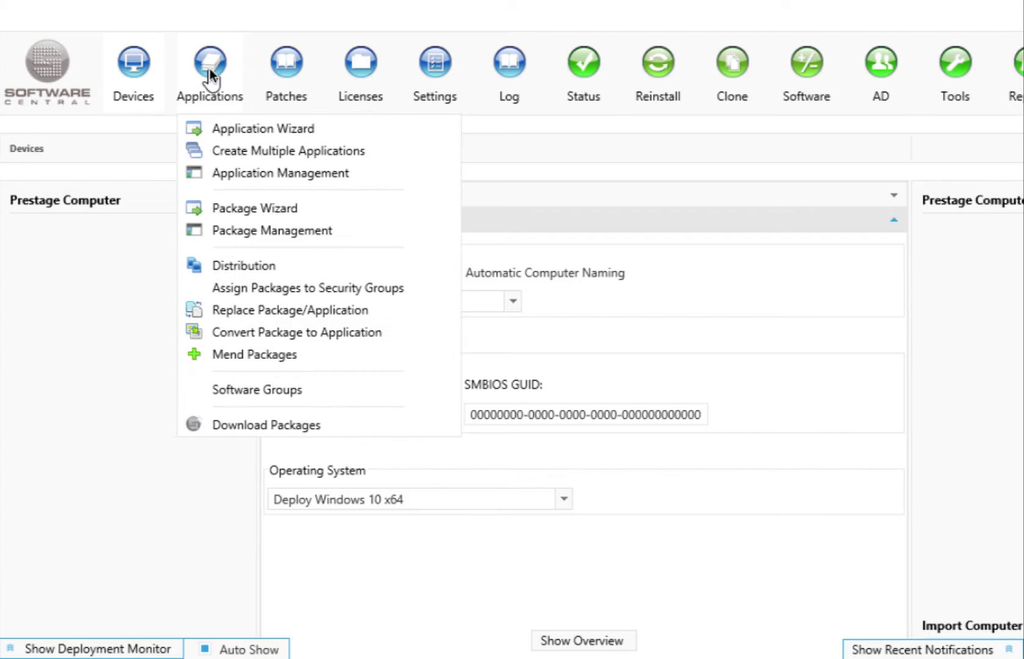
click(212, 127)
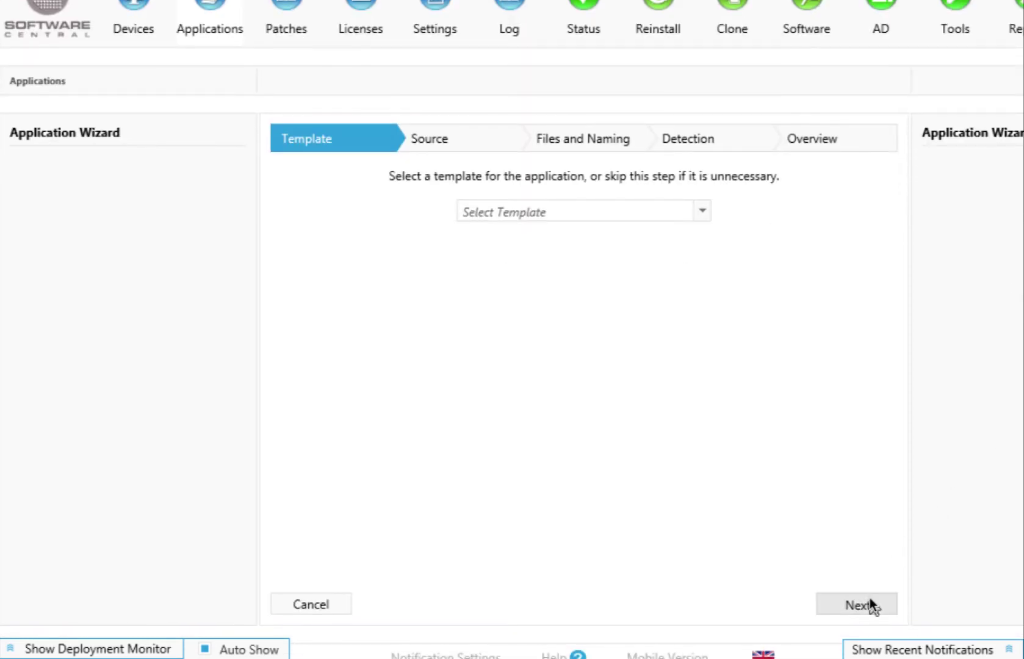
click(870, 601)
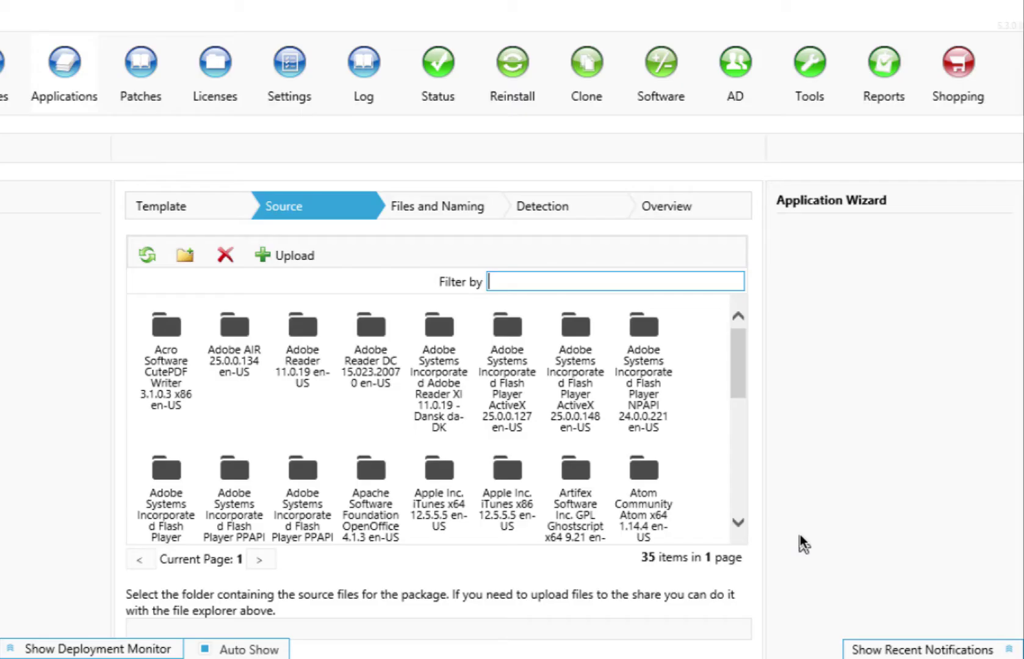
click(280, 256)
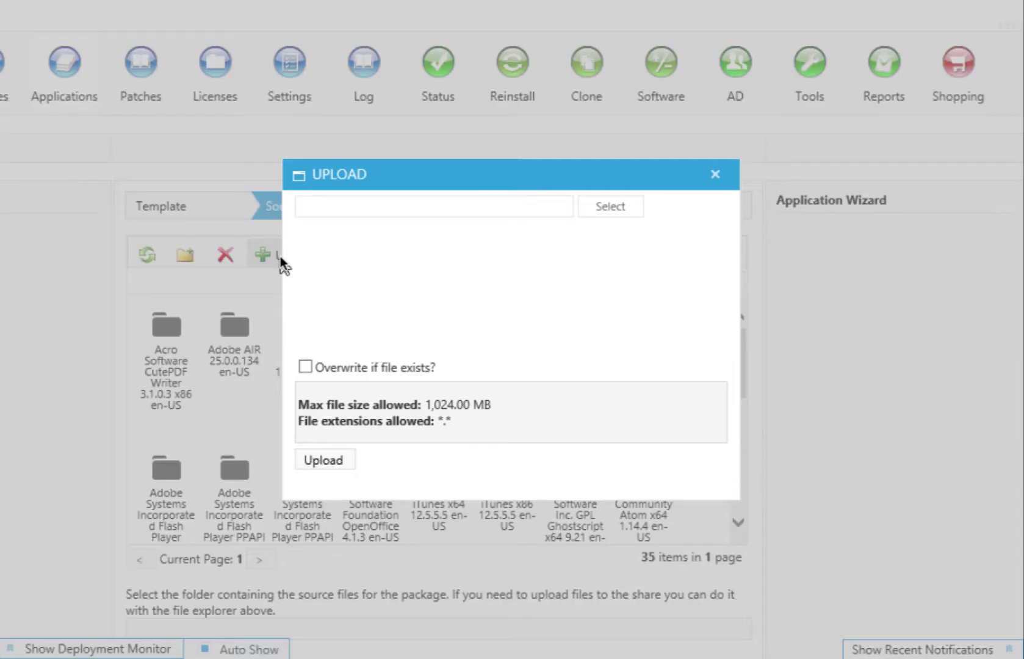
click(595, 206)
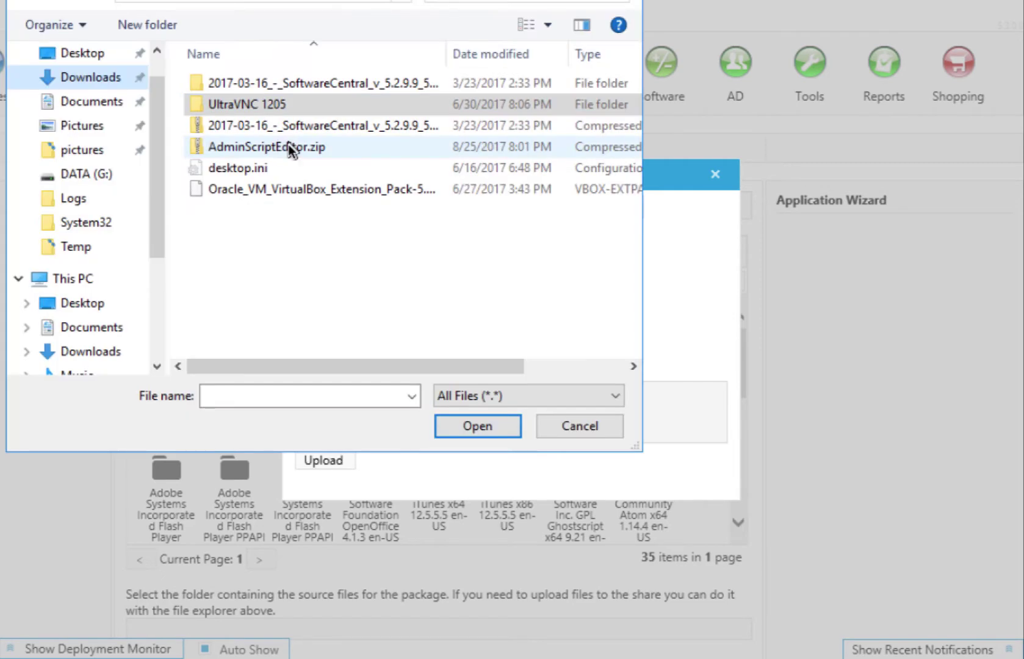
click(288, 147)
click(467, 420)
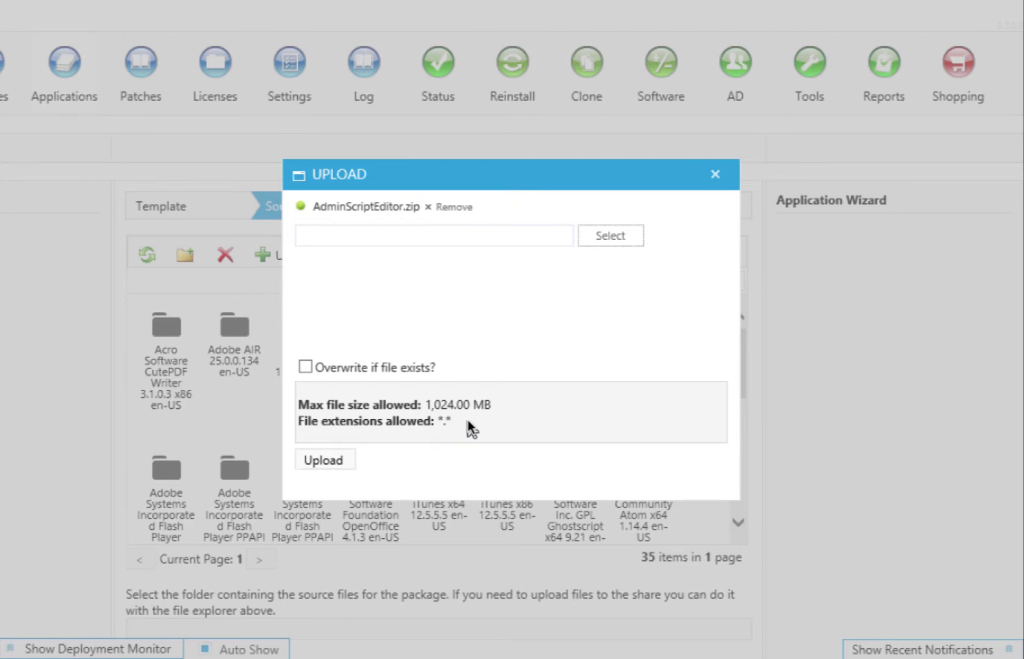
click(330, 455)
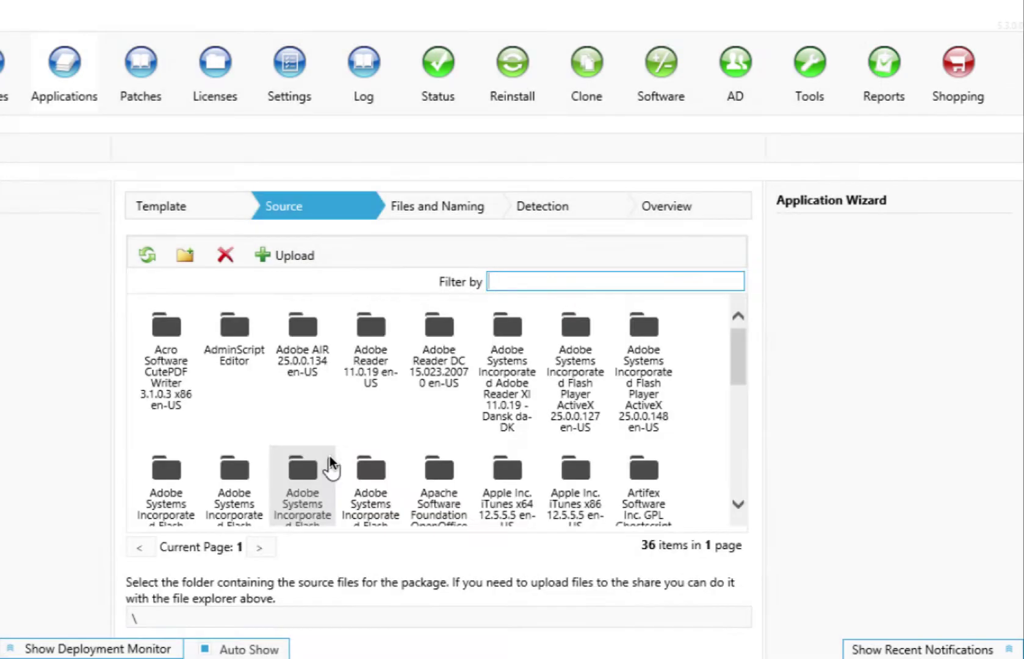
- Use the AdminScriptEditor folder as source and continue to Files and Naming
double_click(237, 332)
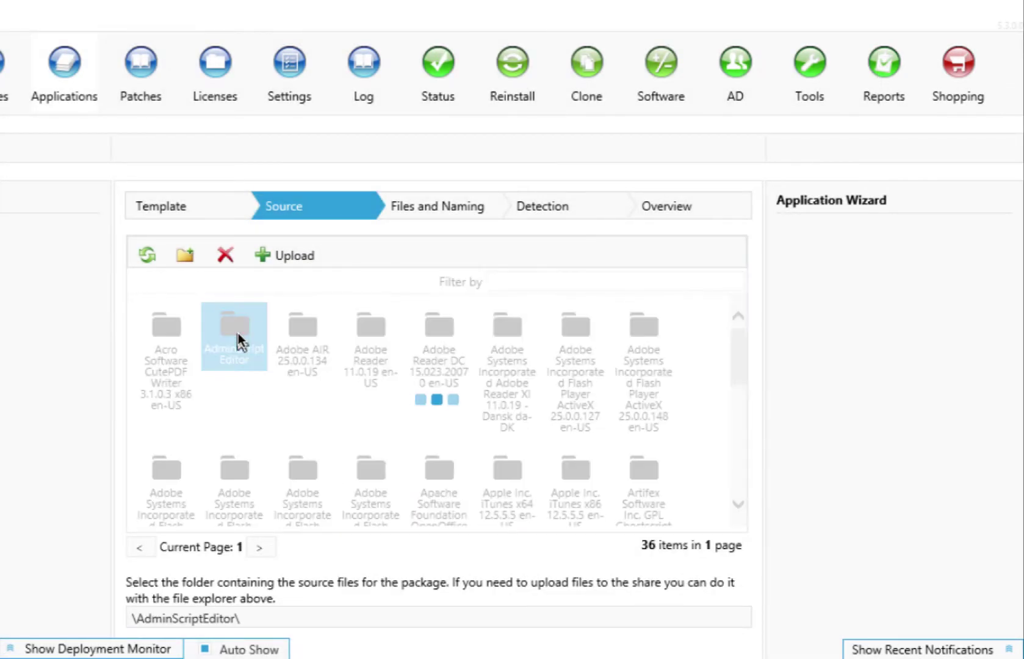
click(305, 335)
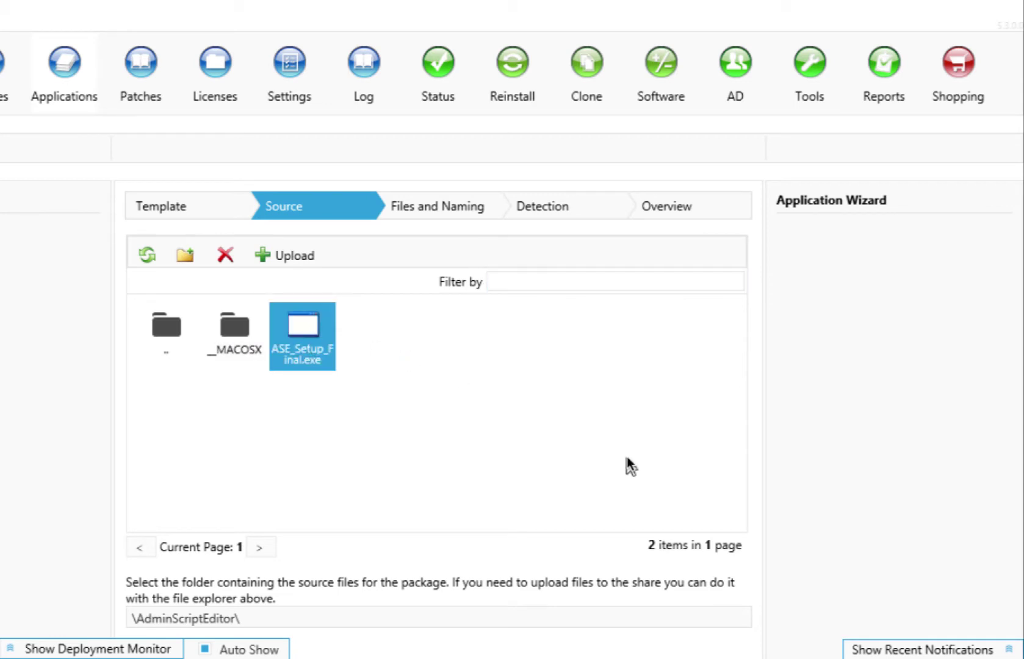
scroll(732, 610, down, 2)
click(714, 578)
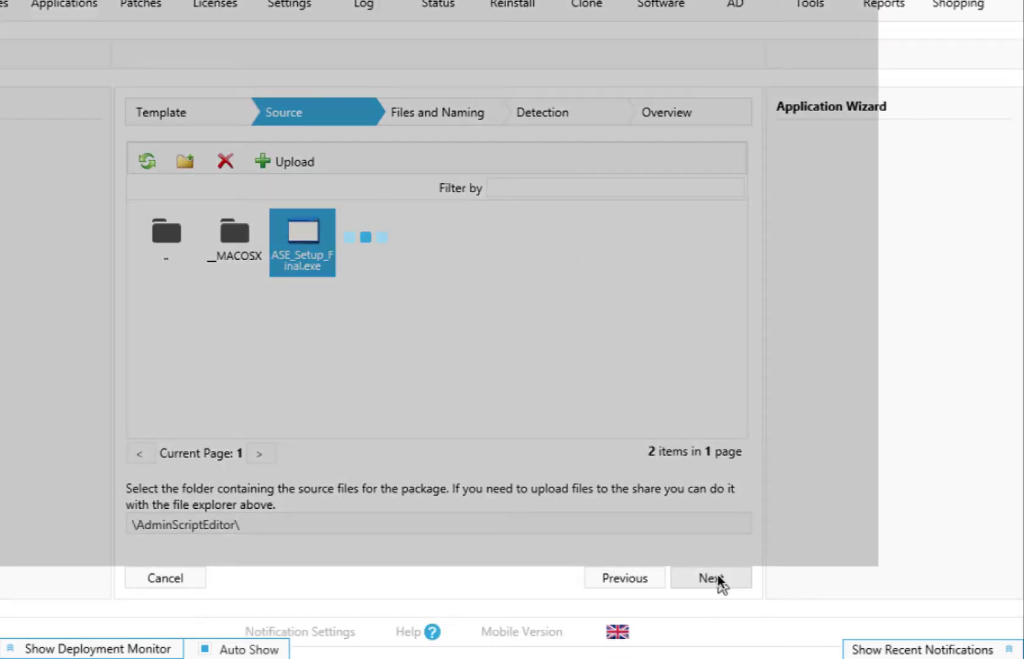
- Keep Script Installer, add silent switches to the install command, and name it Admin Script Editor version 4
click(368, 217)
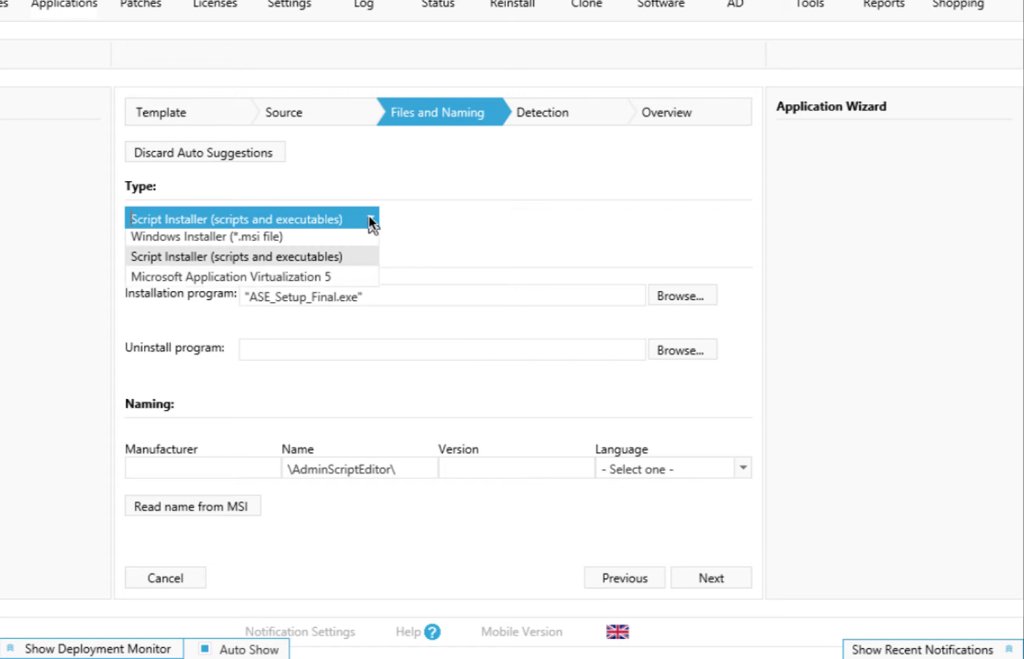
click(357, 256)
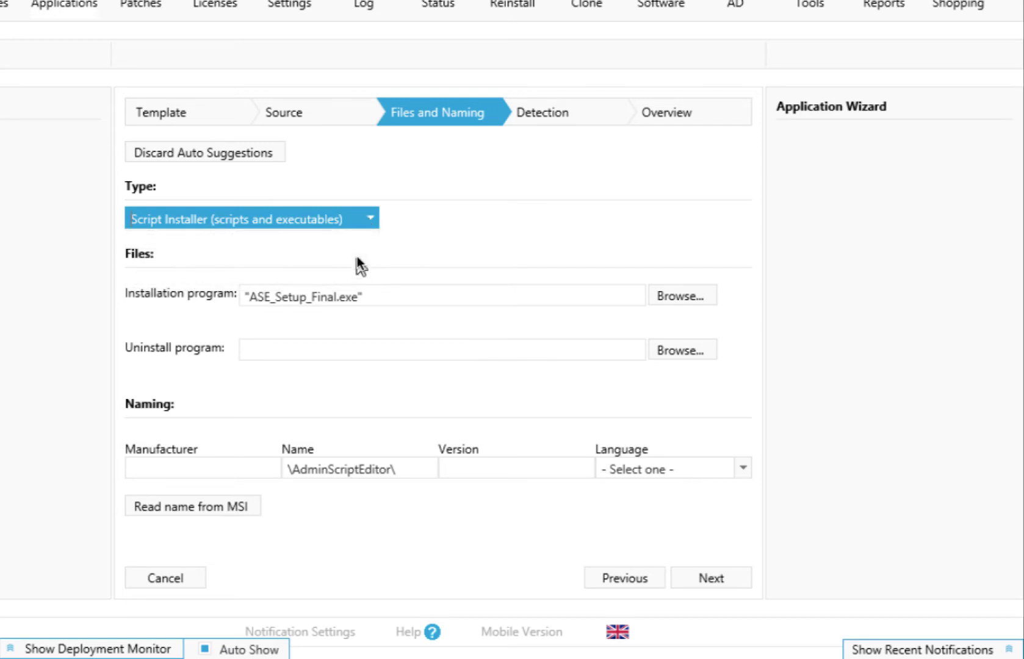
click(452, 296)
text(-s)
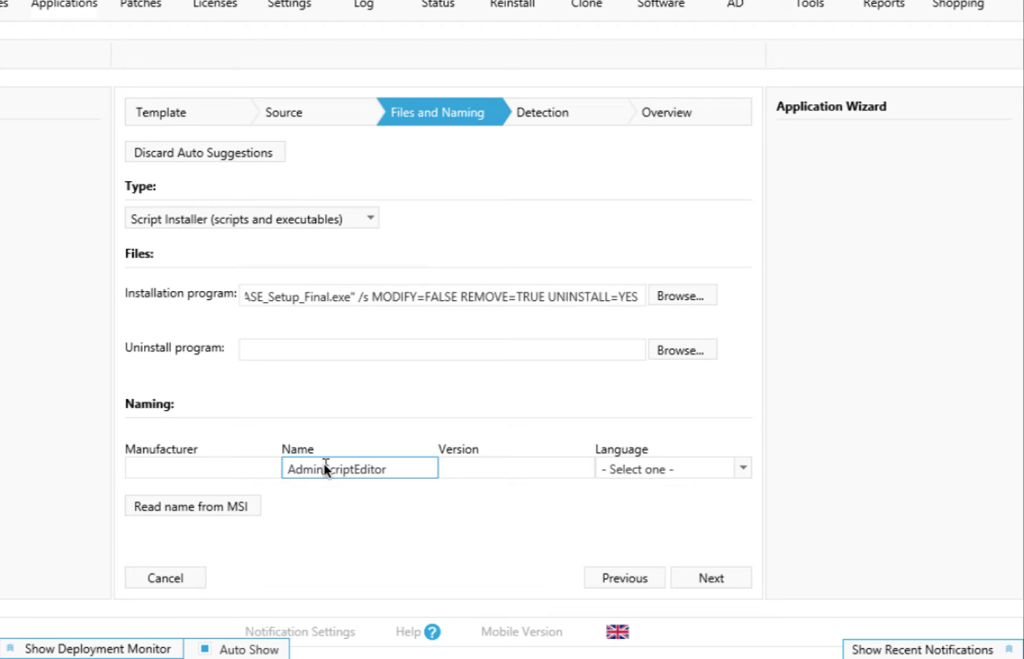
click(324, 464)
key(Tab)
text(4)
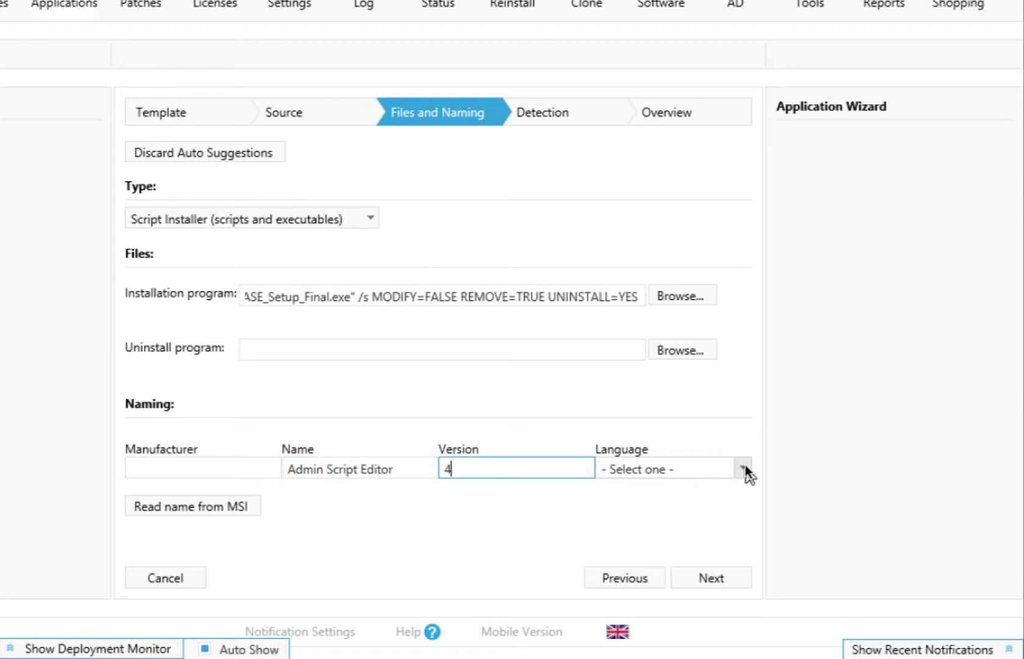
click(716, 577)
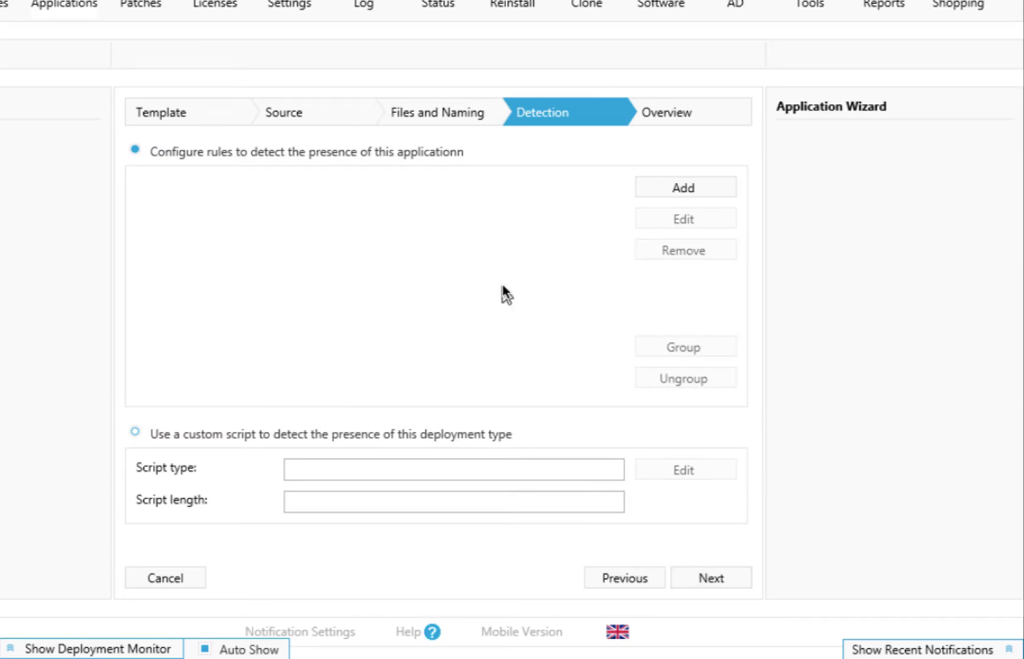
- Add a File System detection rule for ASE.exe in the Program Files (x86) Admin Script Editor folder
click(675, 189)
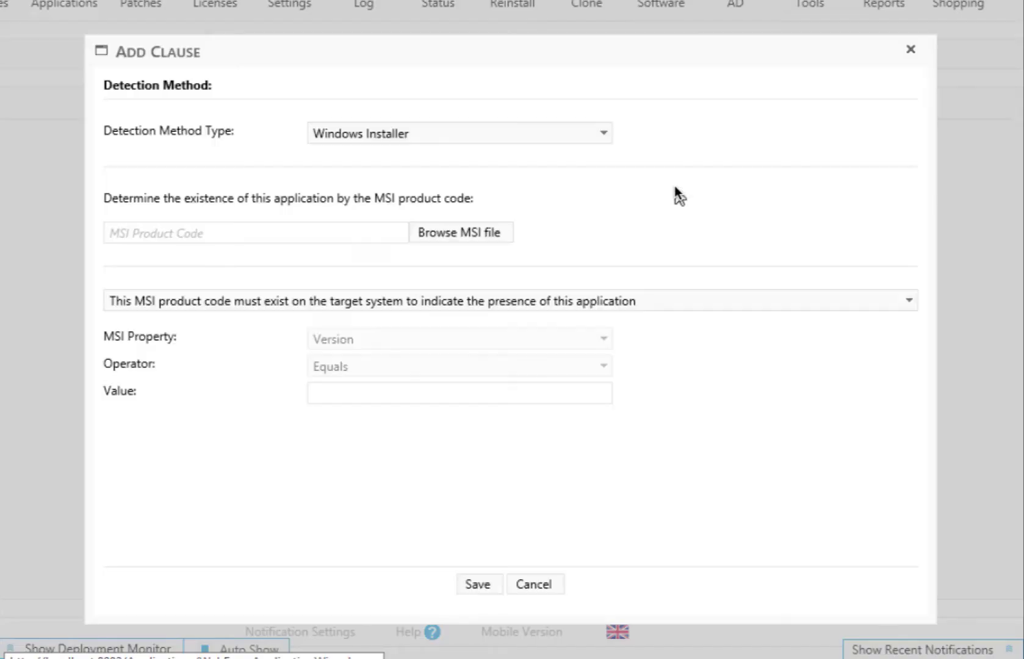
click(596, 133)
click(518, 180)
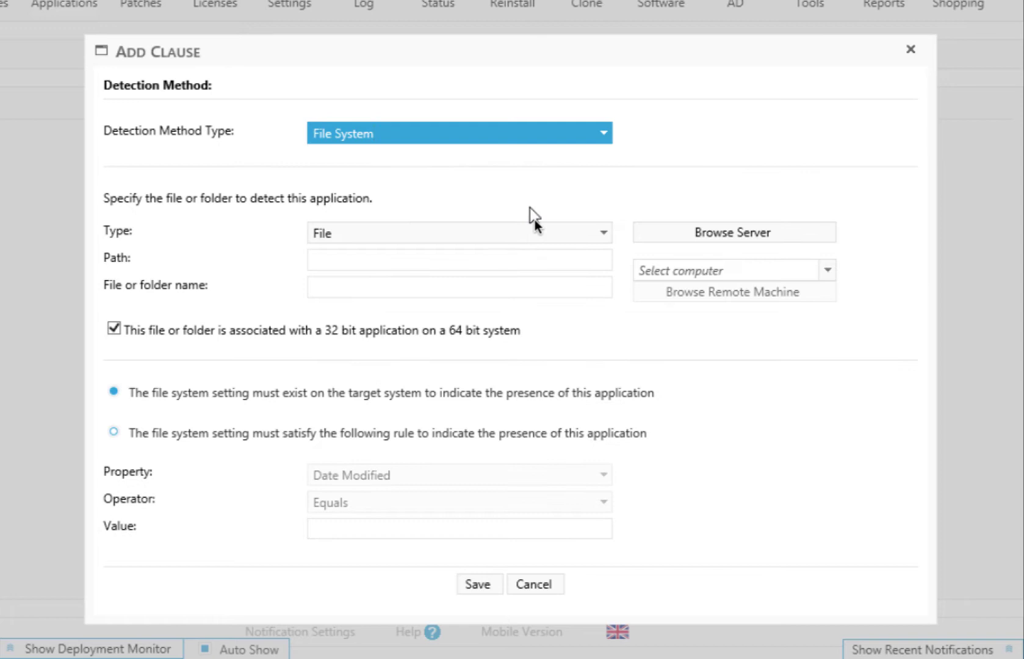
click(531, 260)
text("C:\Program Files (x86)\iTripoli\Admin Script Editor\")
click(585, 287)
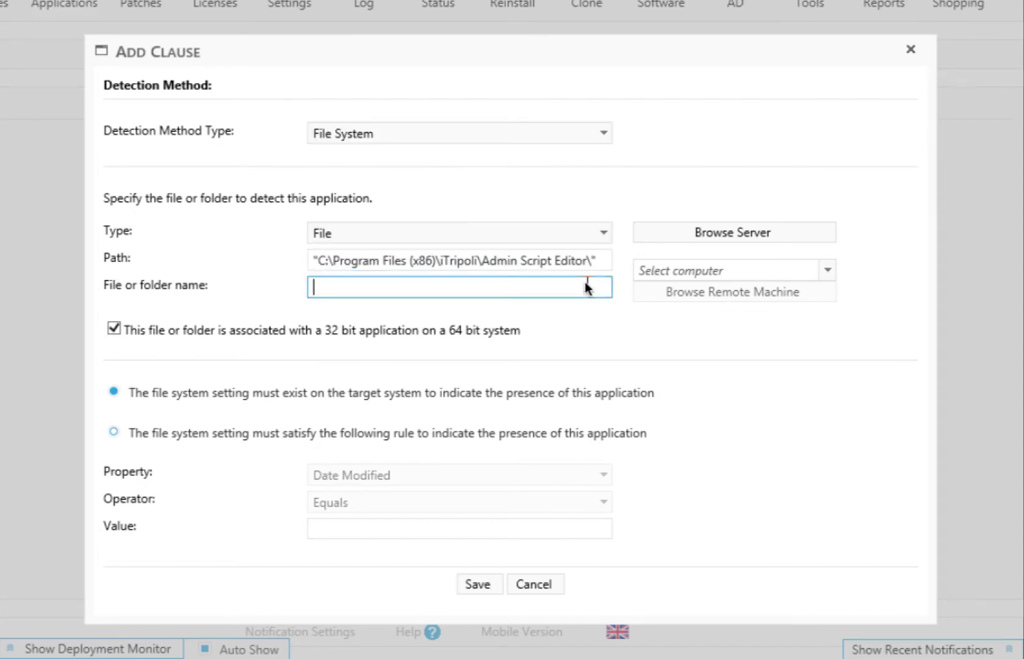
text(ASE.exe)
click(478, 583)
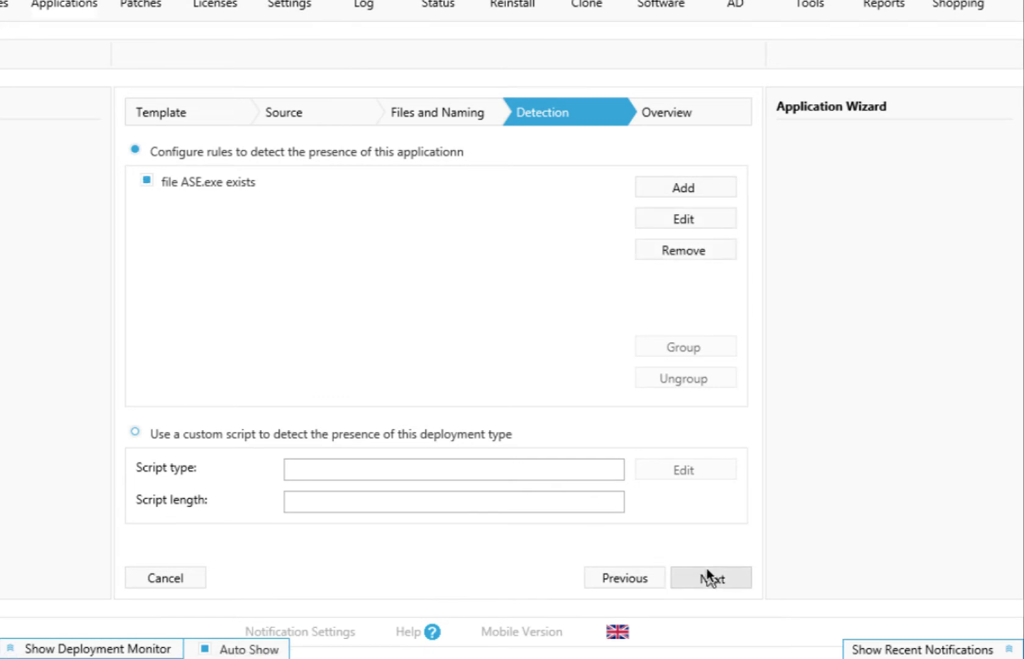
click(708, 577)
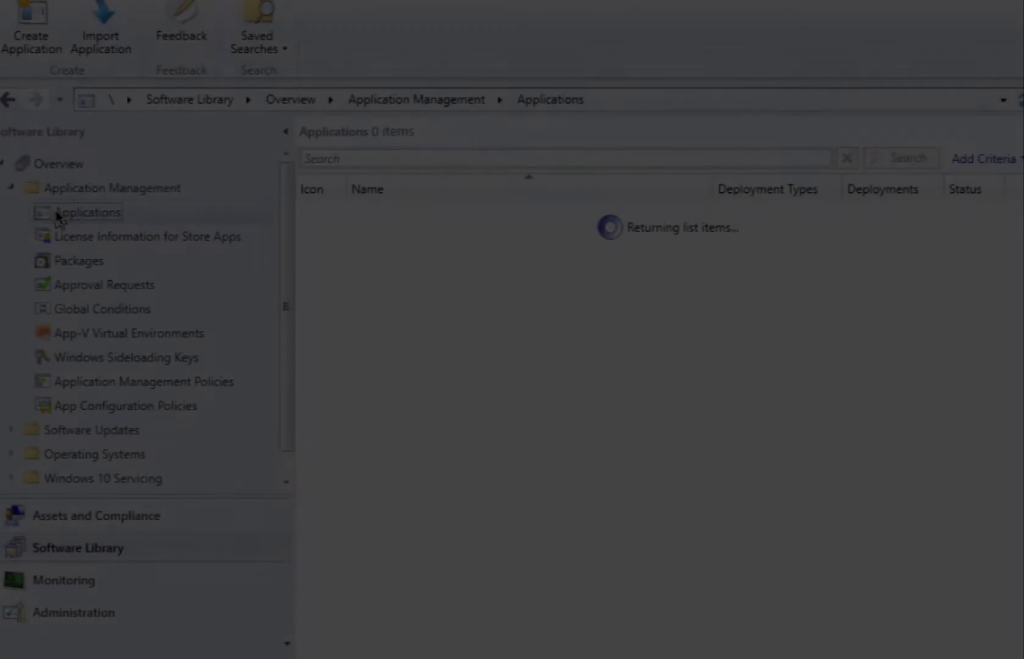
- Show the Software Library's Applications list to find the new Admin Script Editor entry
click(388, 278)
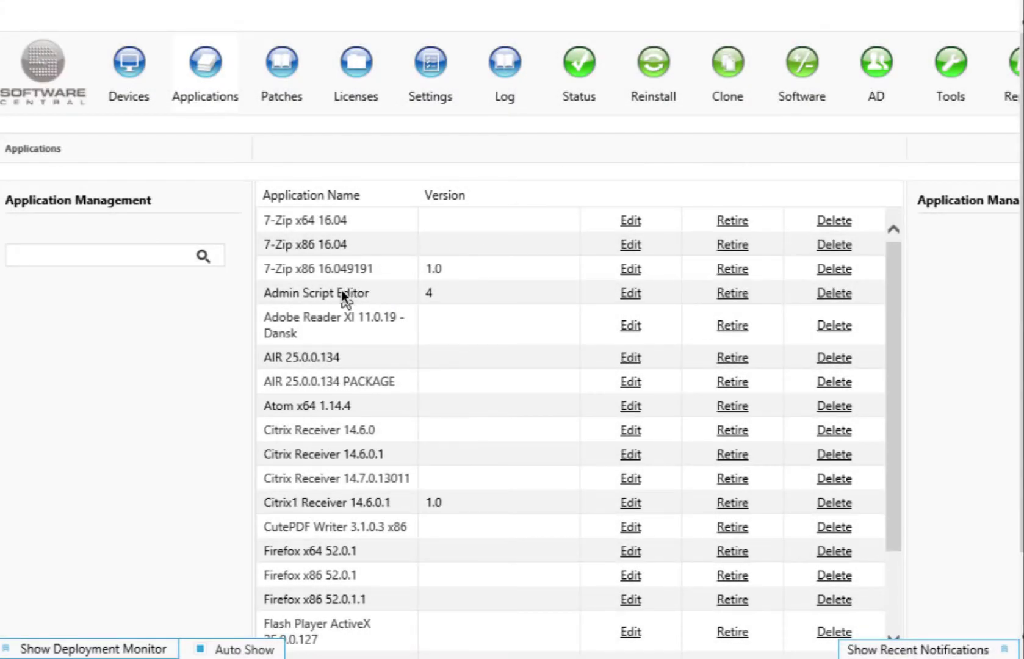
- Open the Patches menu above the application list
click(282, 89)
- Add a new license for Admin Script Editor 4 with a total of 1
mouse_move(349, 78)
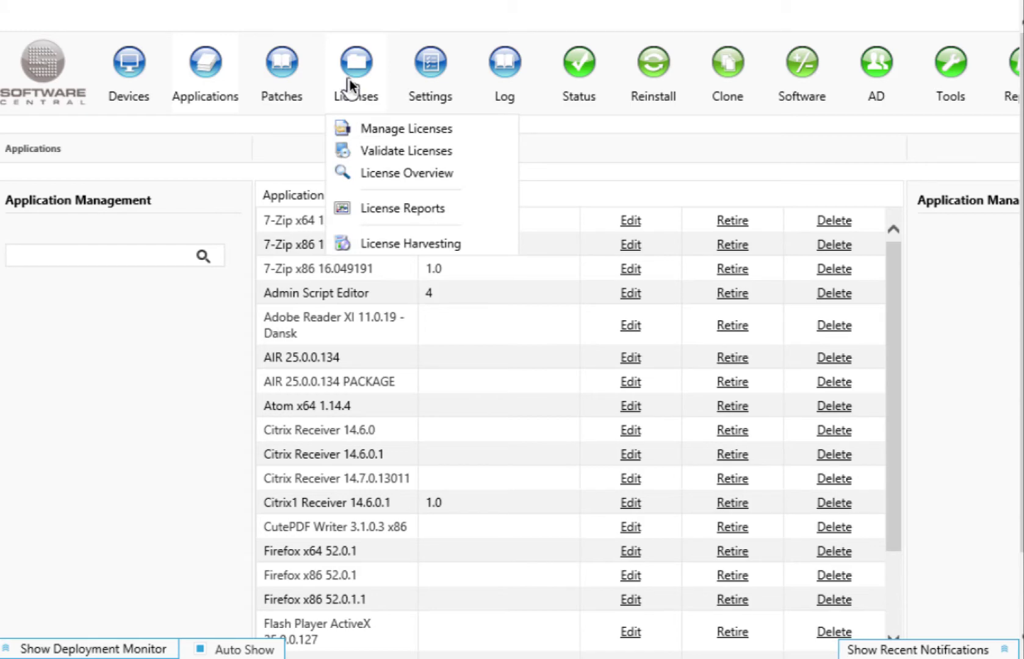
click(370, 128)
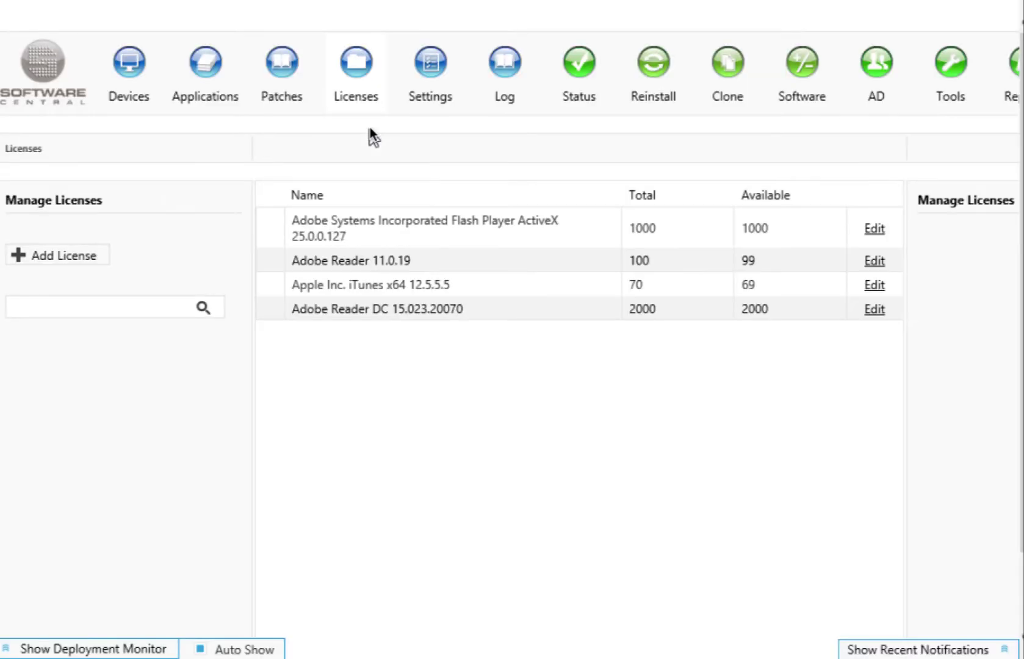
click(63, 255)
click(30, 300)
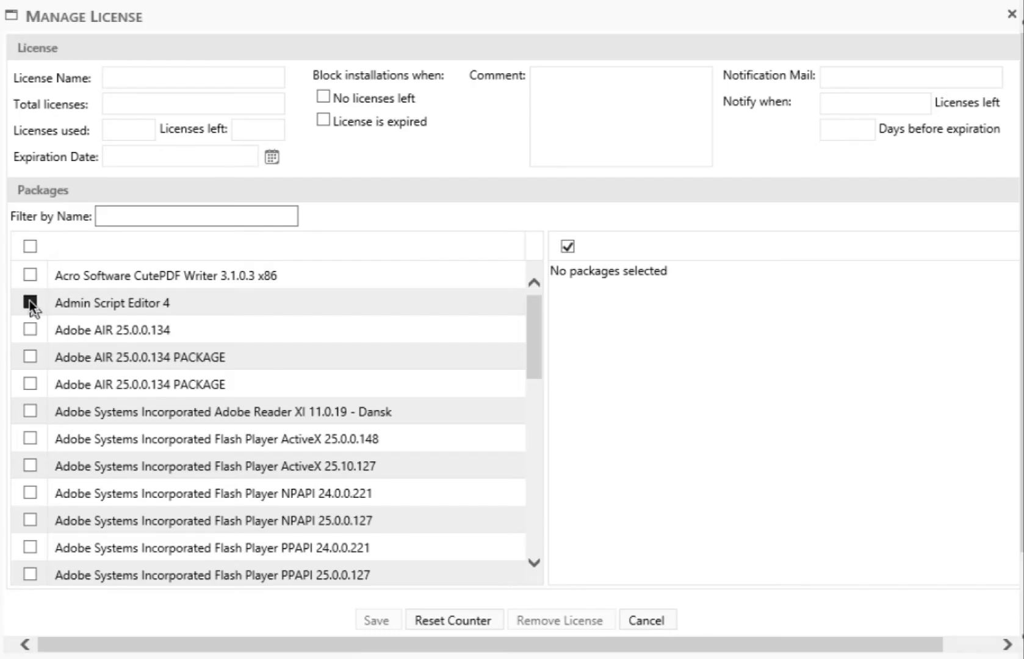
click(115, 102)
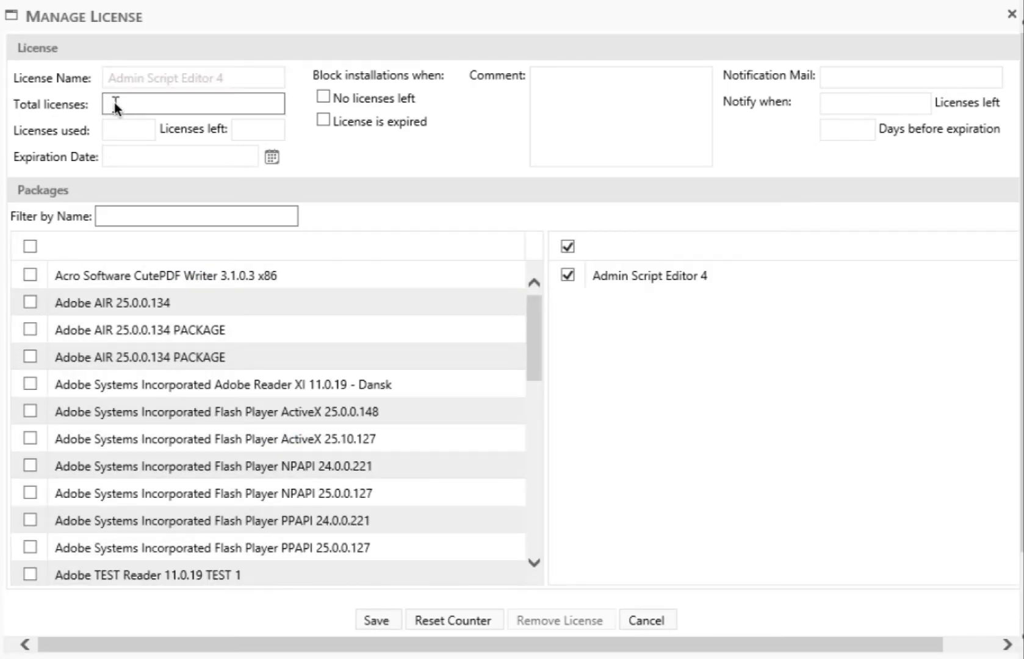
text(1)
click(119, 126)
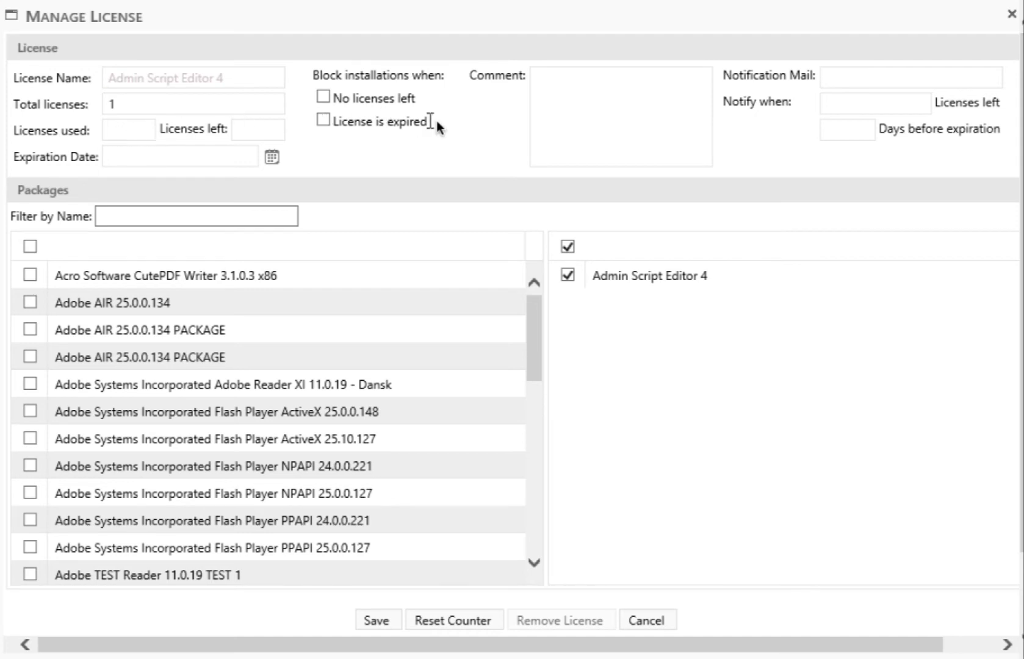
- Block installs when no licenses remain, alert the notification e-mail address at 0, and save
click(324, 97)
click(903, 106)
text(0)
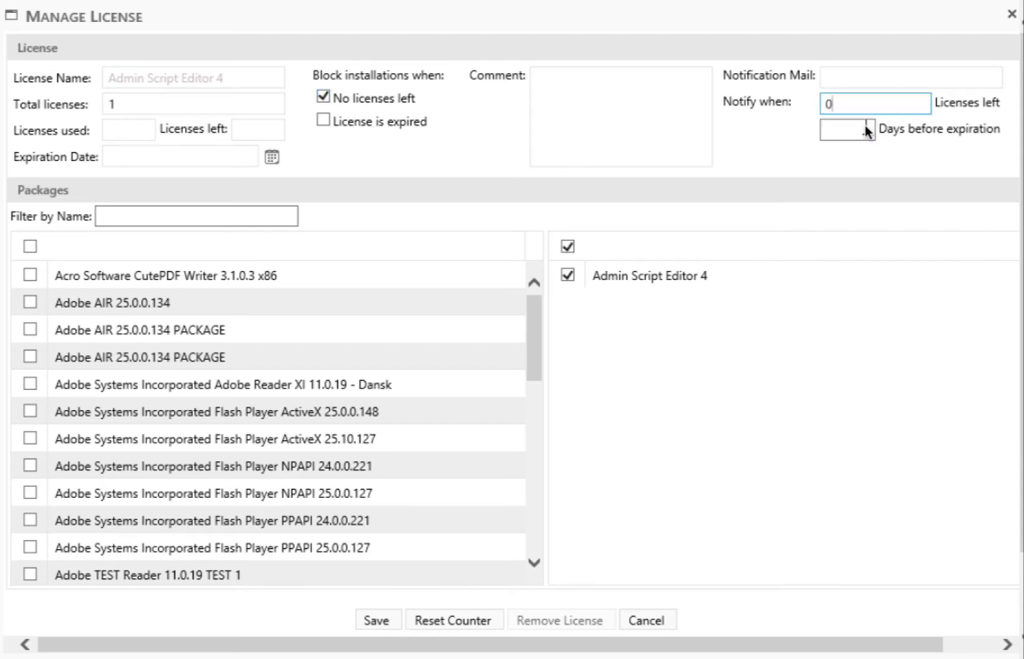
click(832, 77)
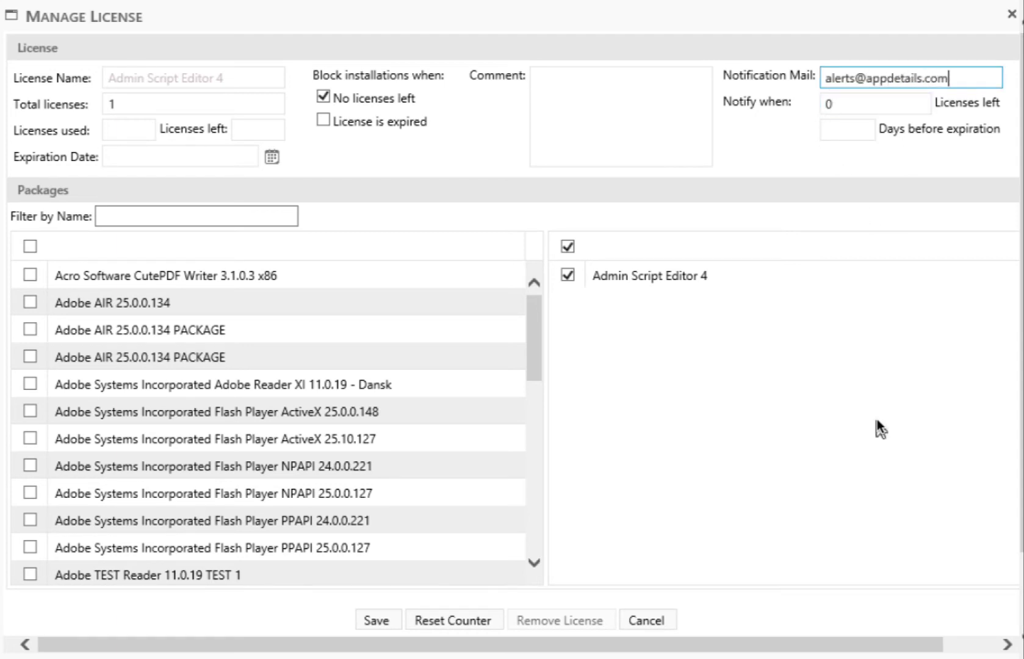
click(387, 616)
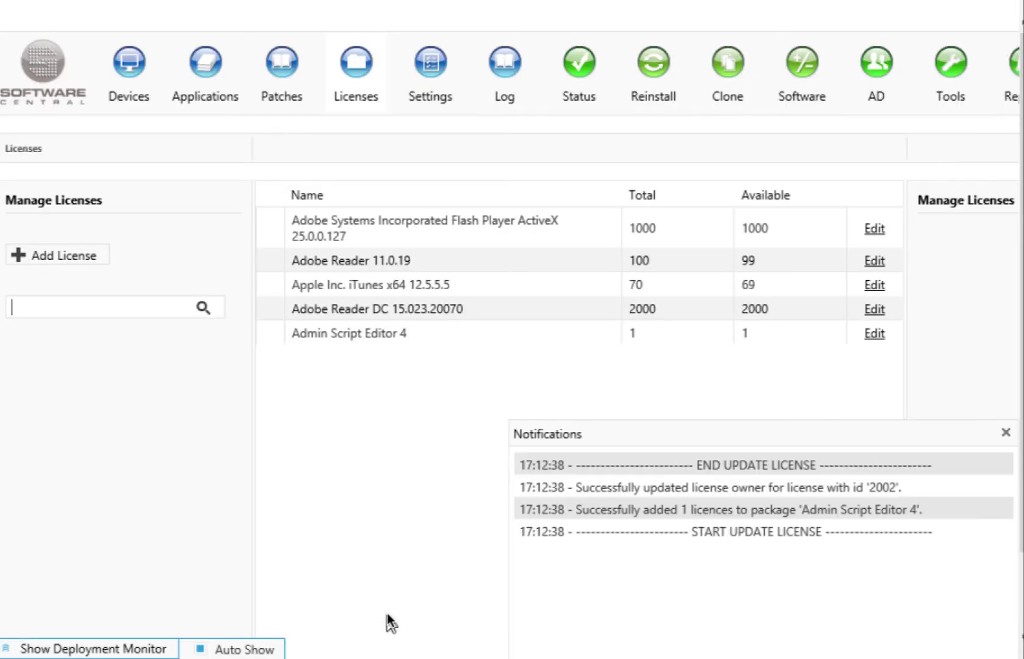
click(359, 78)
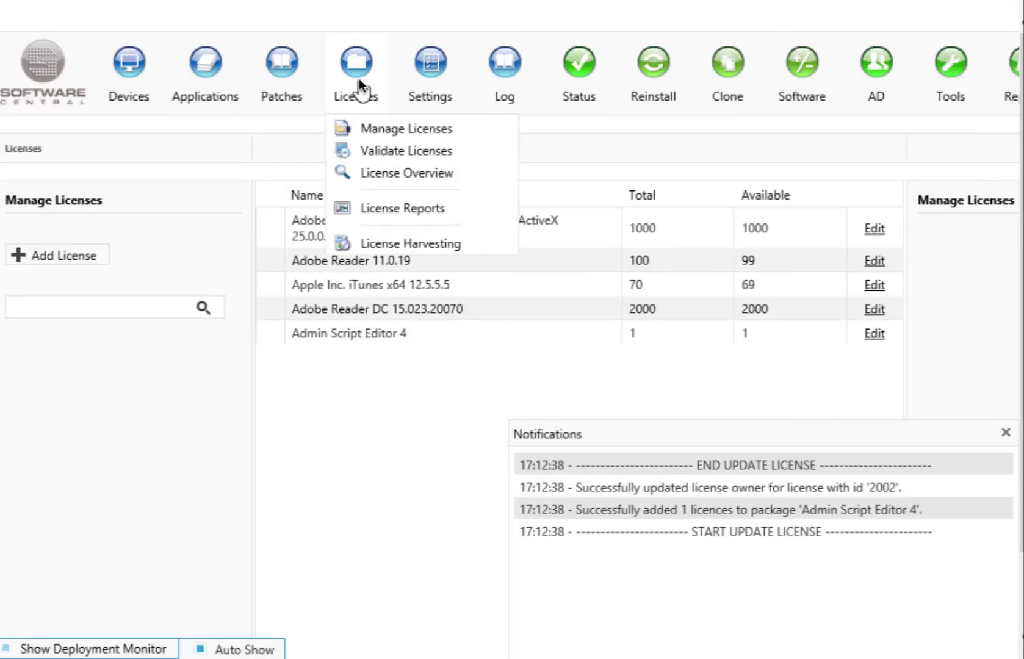
click(430, 74)
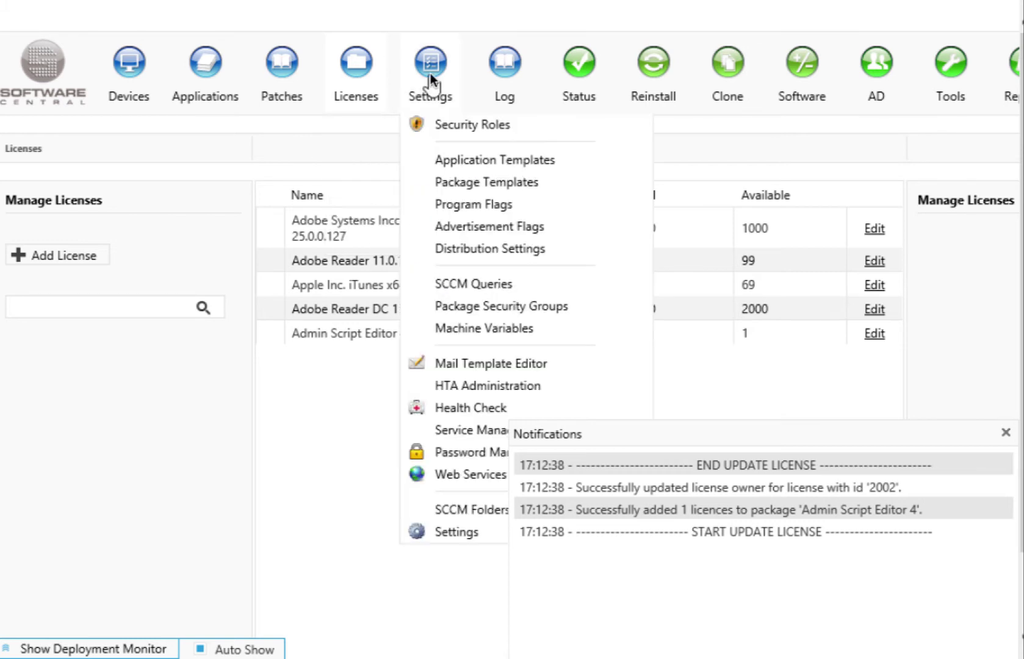
- Review the Helpdesk role's SCCM, SoftwareCentral and AD Security tabs, then close the editor
click(457, 128)
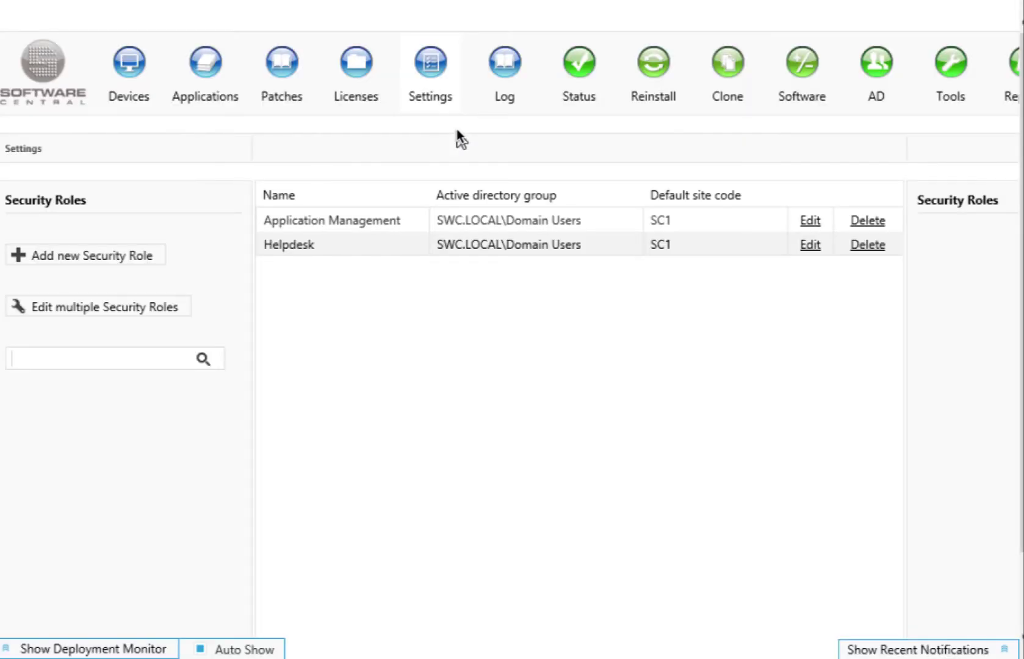
click(812, 245)
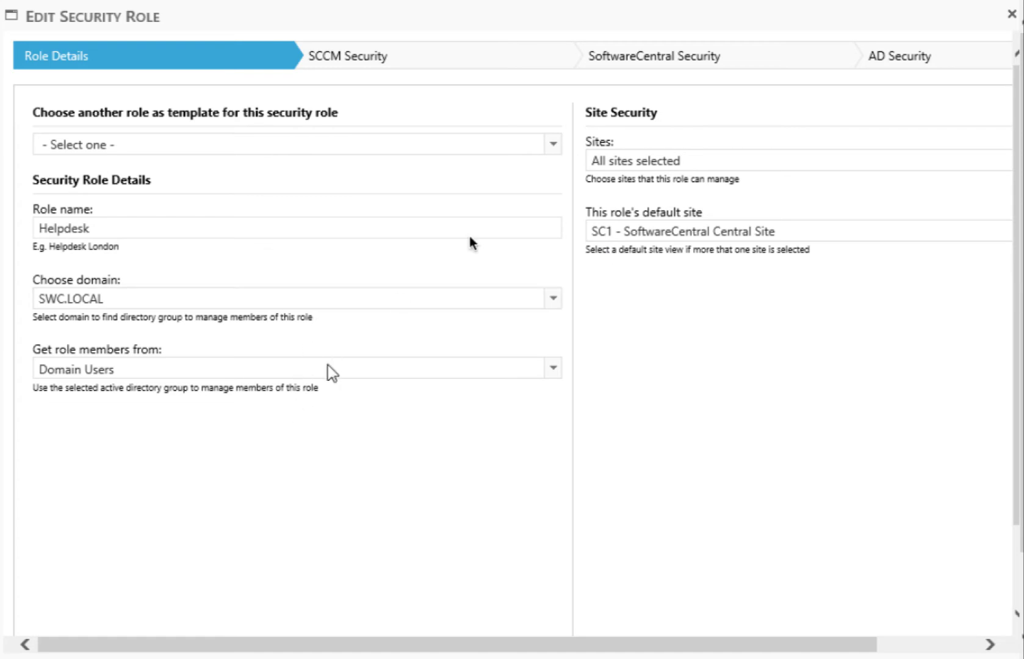
click(360, 58)
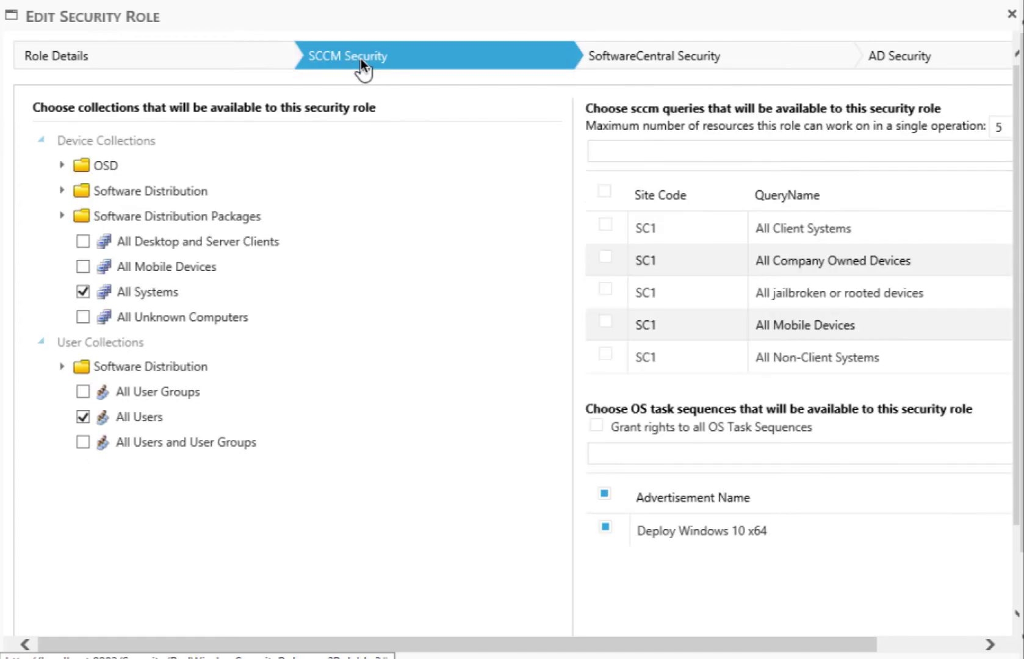
click(651, 61)
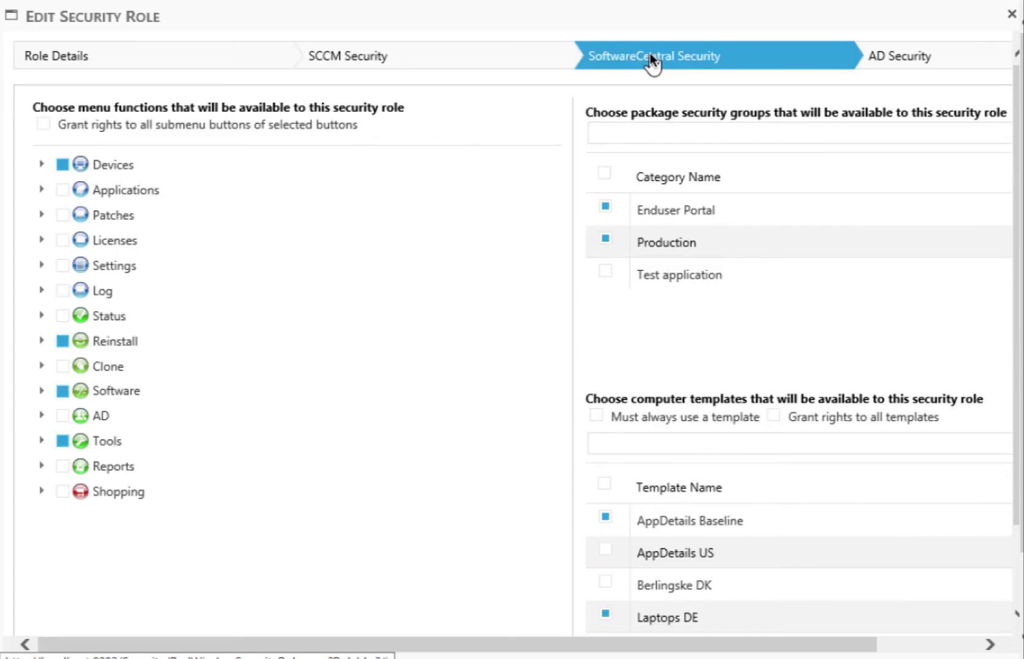
click(897, 55)
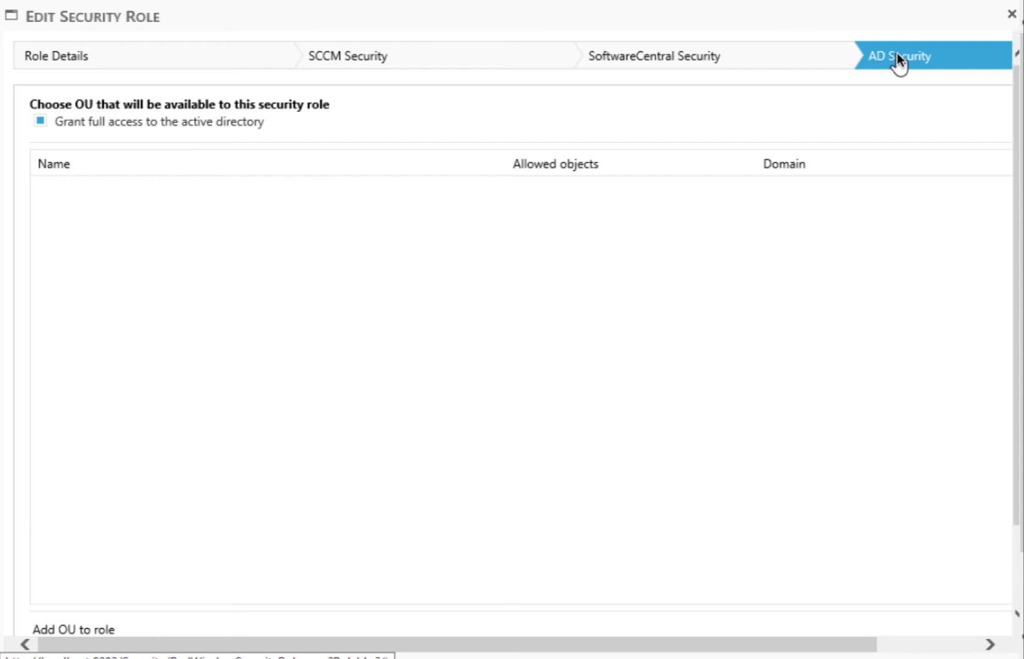
click(1011, 14)
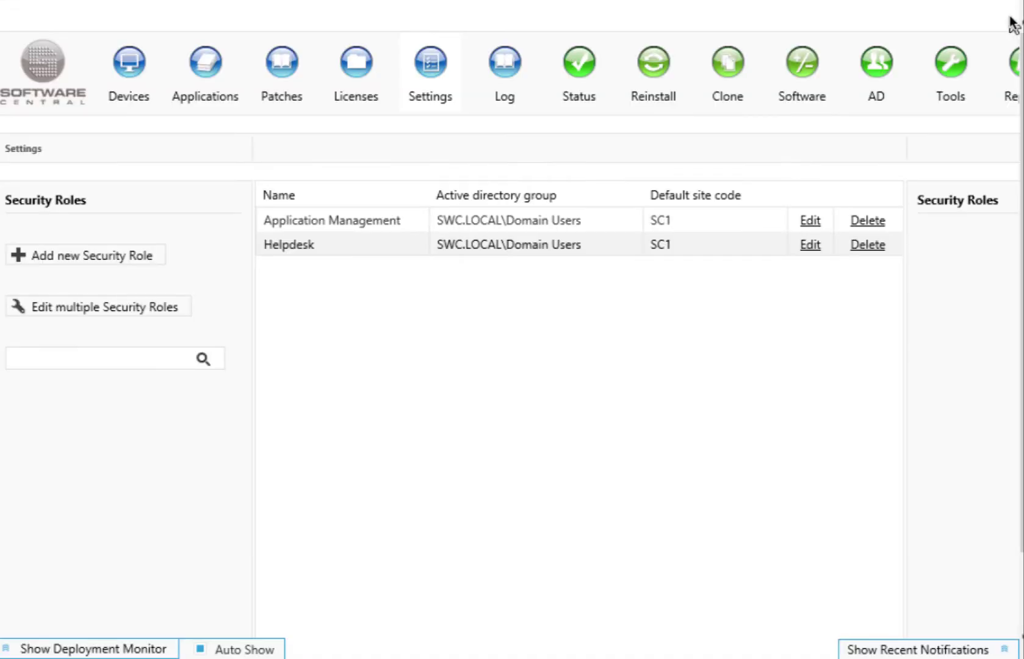
- Open HTA Administration and delete one Empty element from the layout's Column 2
click(413, 76)
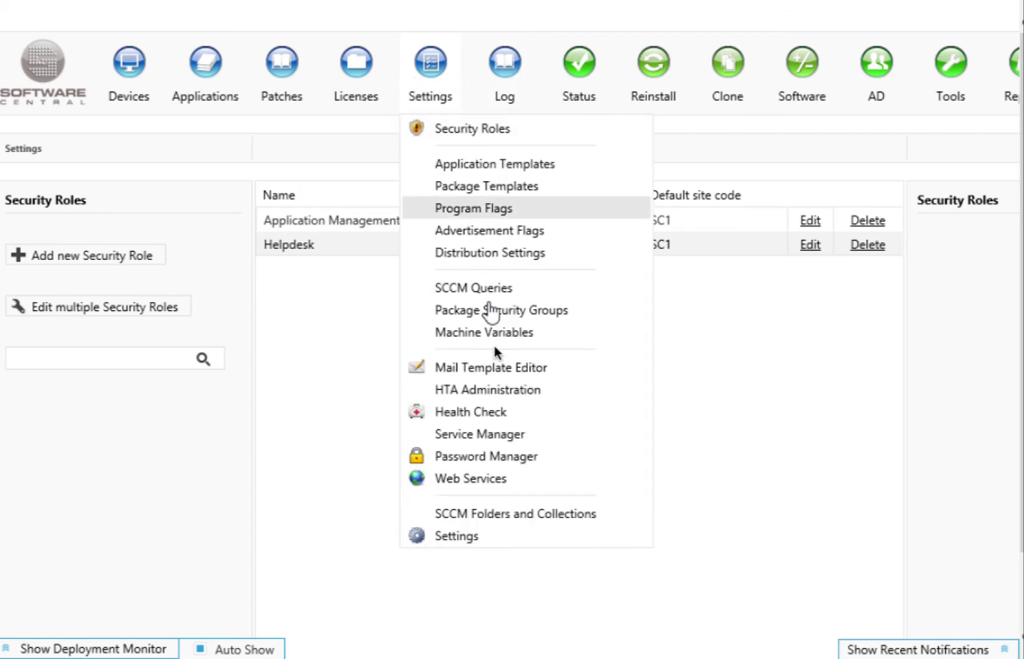
click(491, 381)
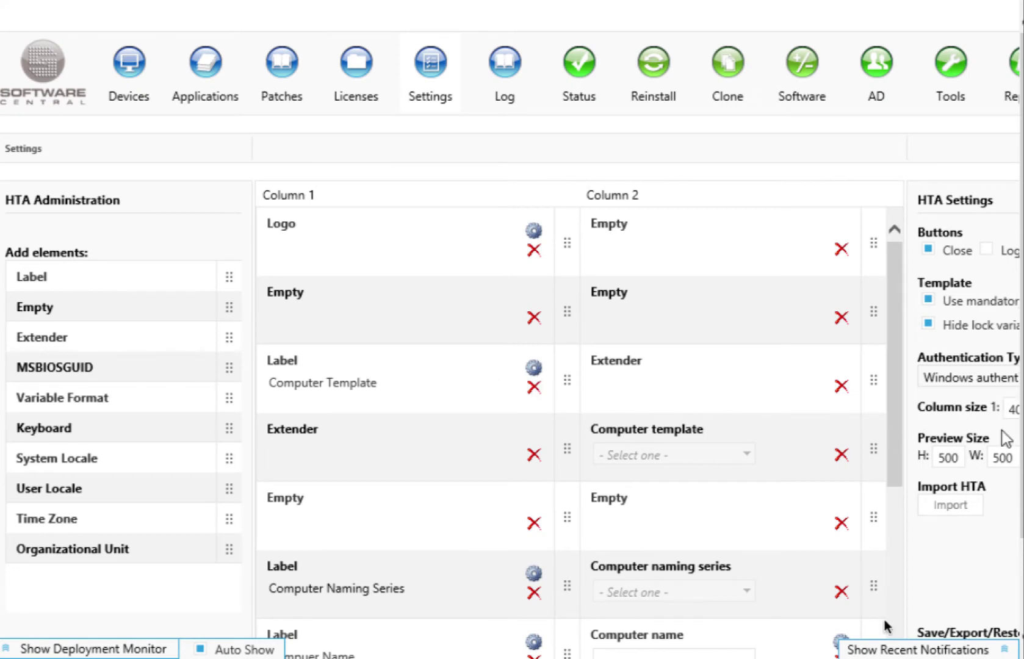
scroll(827, 368, right, 2)
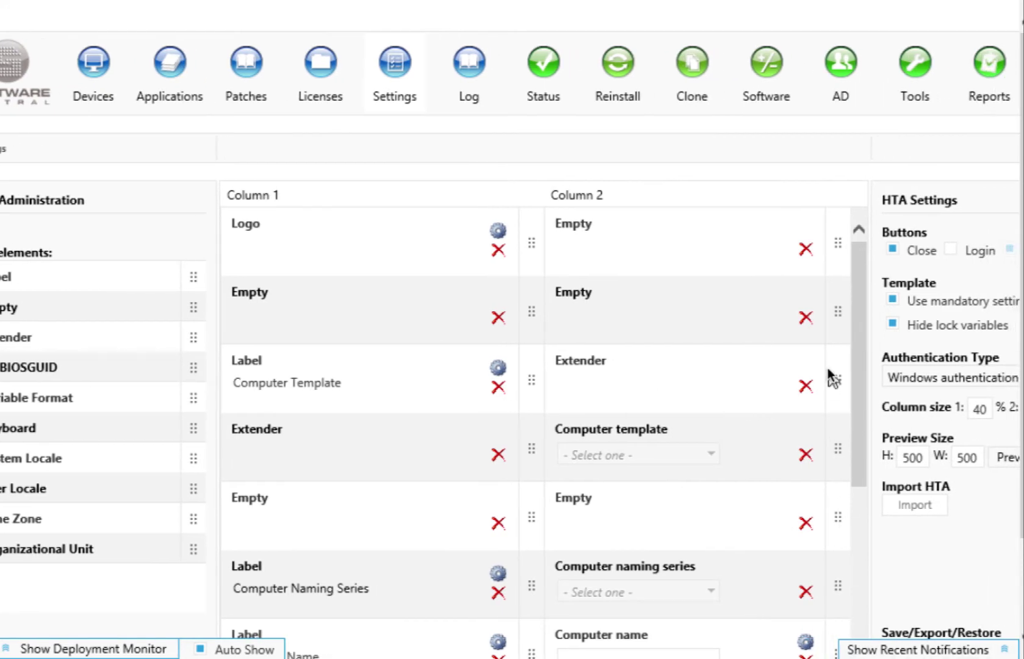
click(805, 248)
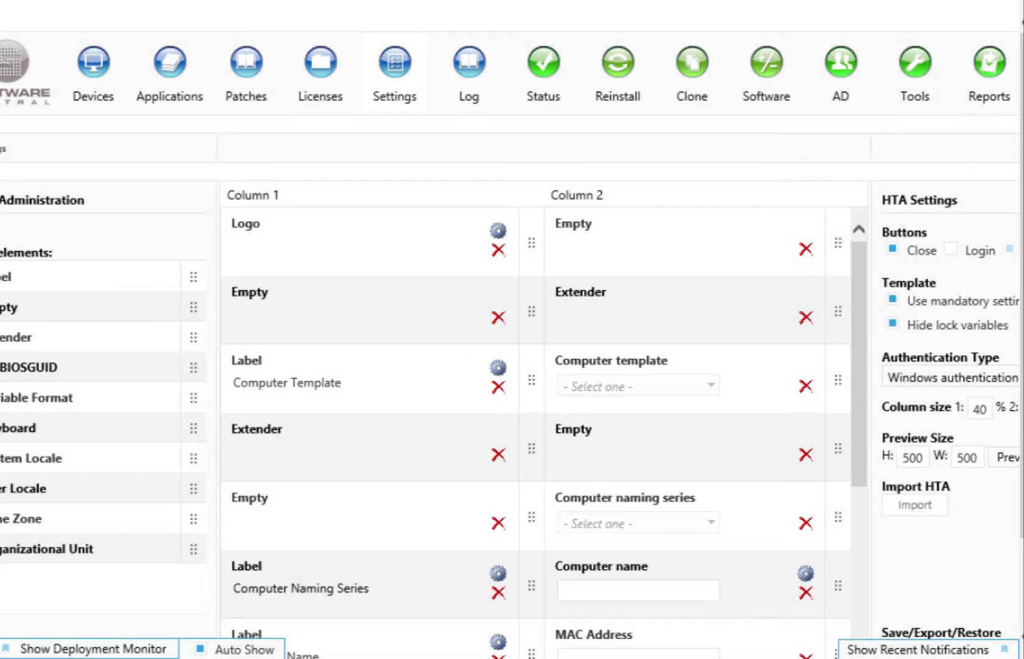
scroll(1020, 287, down, 1)
scroll(914, 416, down, 3)
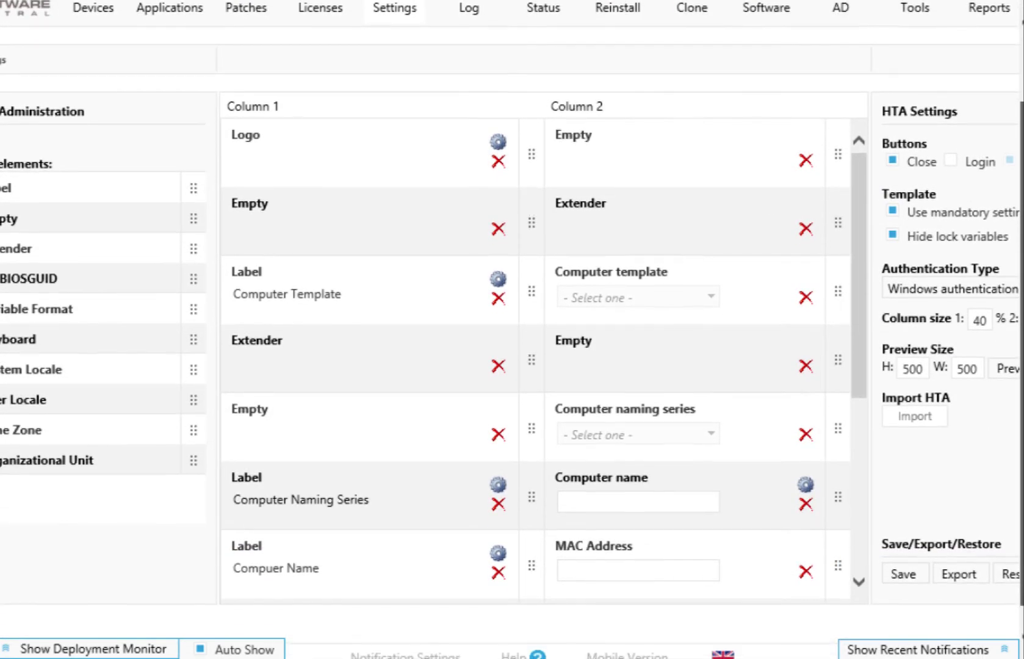
scroll(993, 543, right, 3)
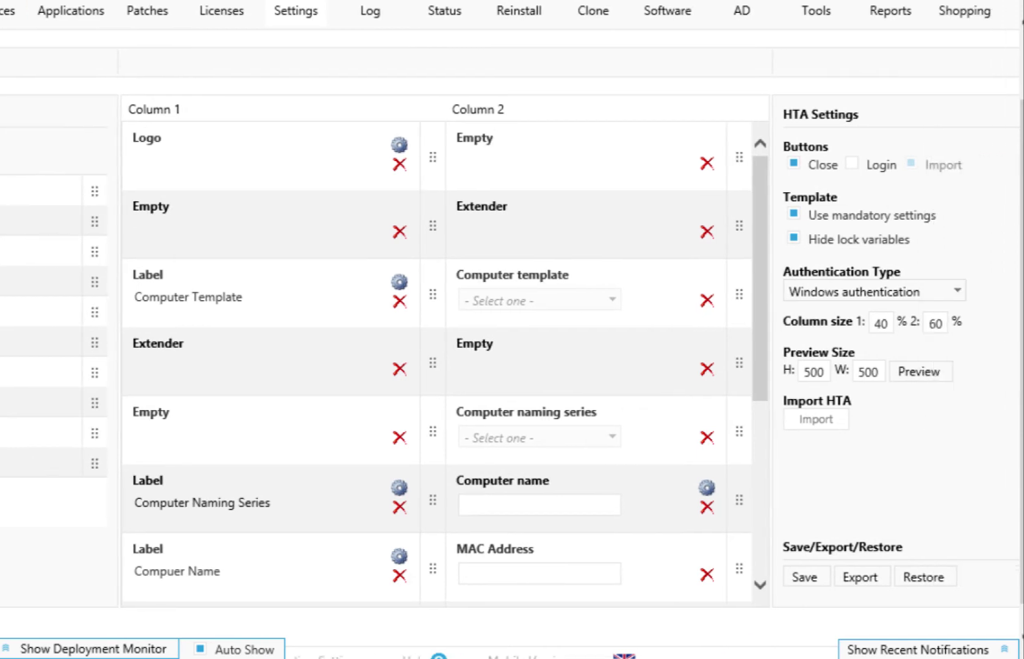
scroll(1016, 427, down, 1)
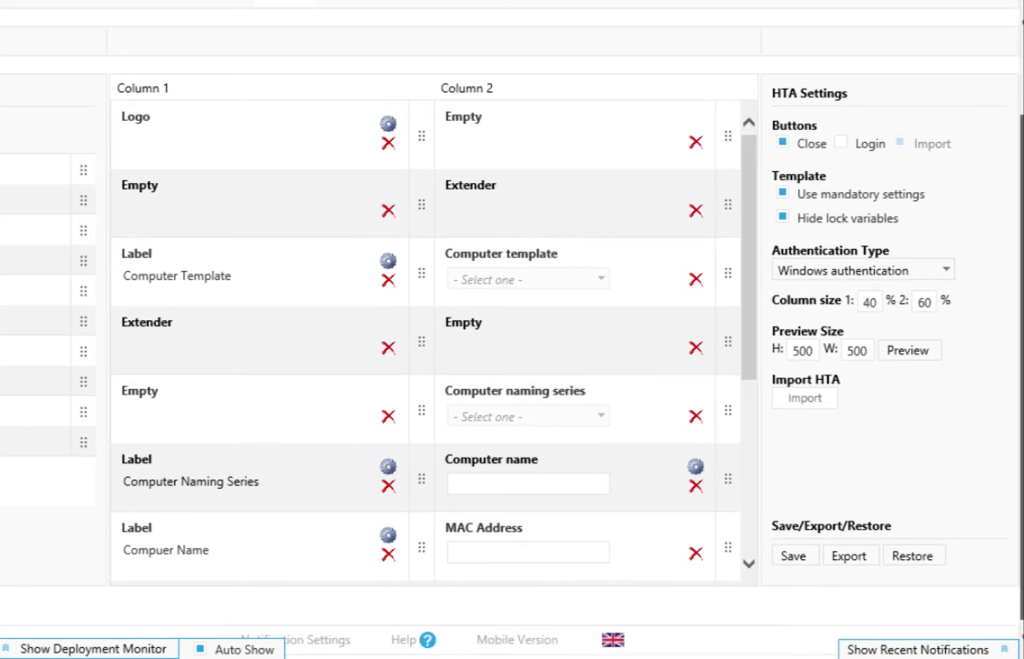
- Preview the Import Computer form with template AppDetails Baseline and naming series DELAP, then close it
click(913, 349)
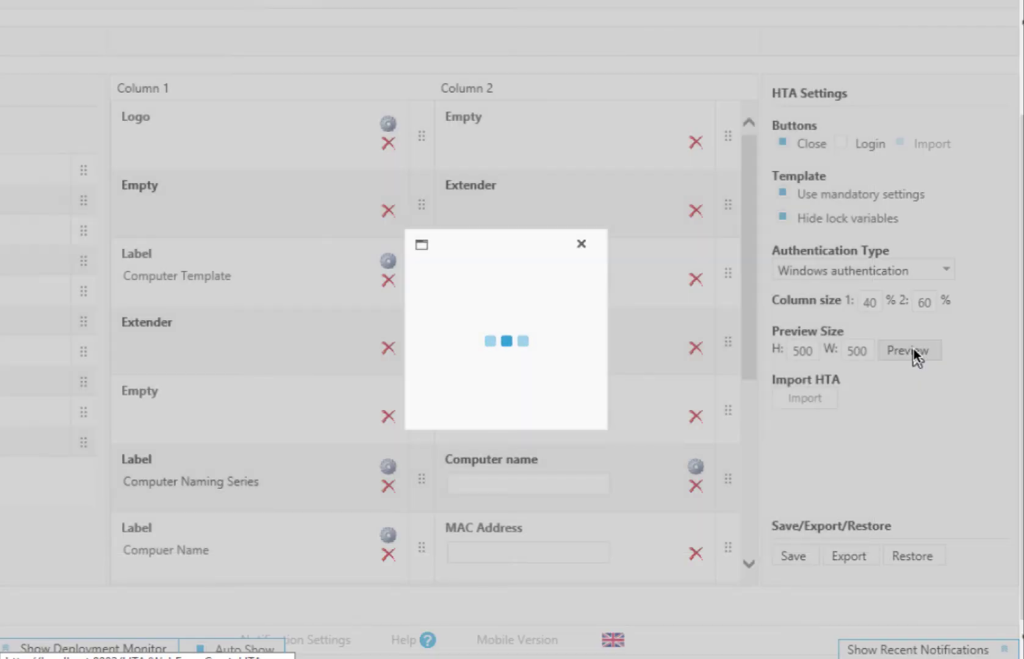
click(671, 238)
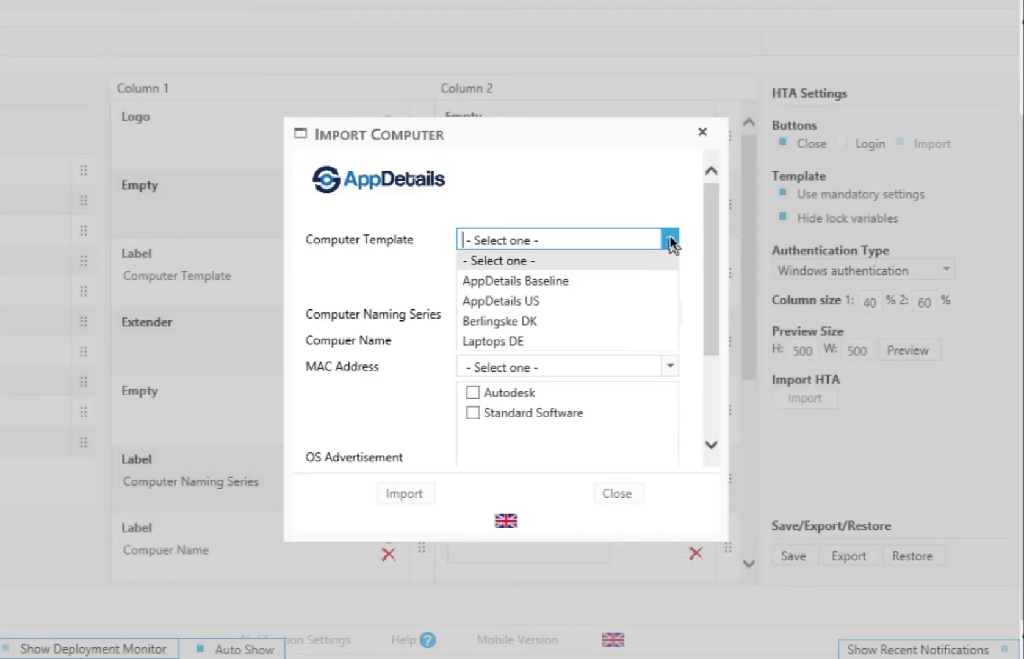
click(662, 277)
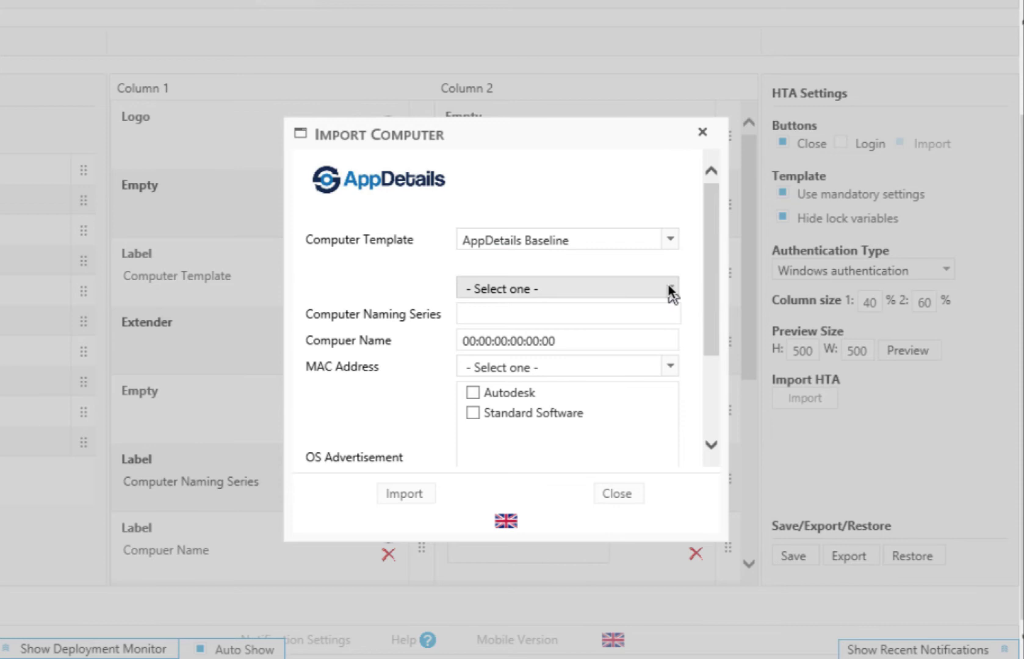
click(668, 284)
click(661, 326)
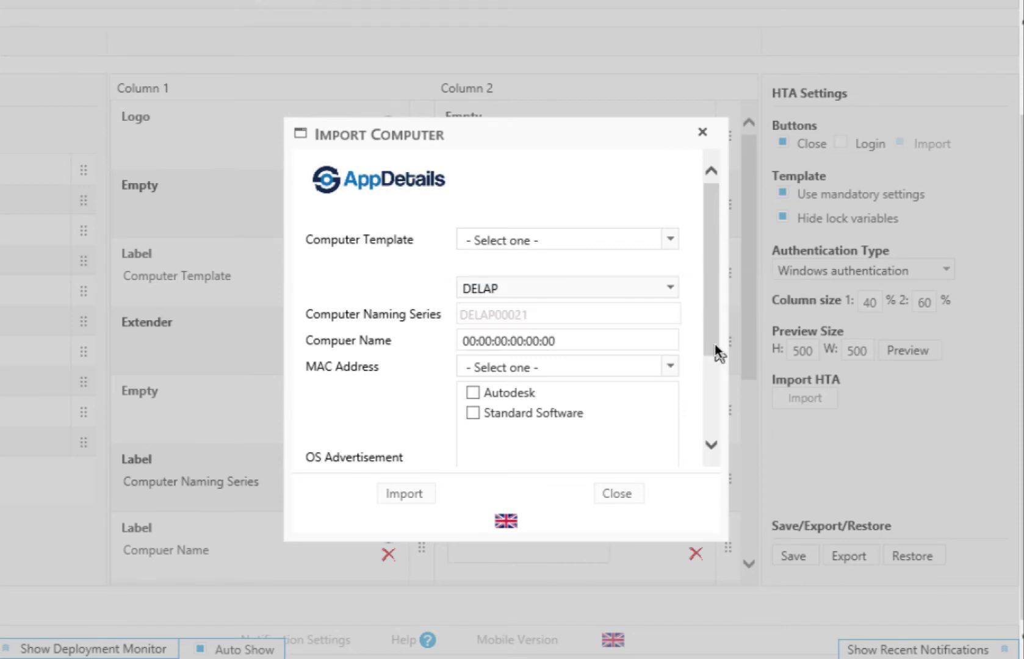
drag(715, 343, 718, 441)
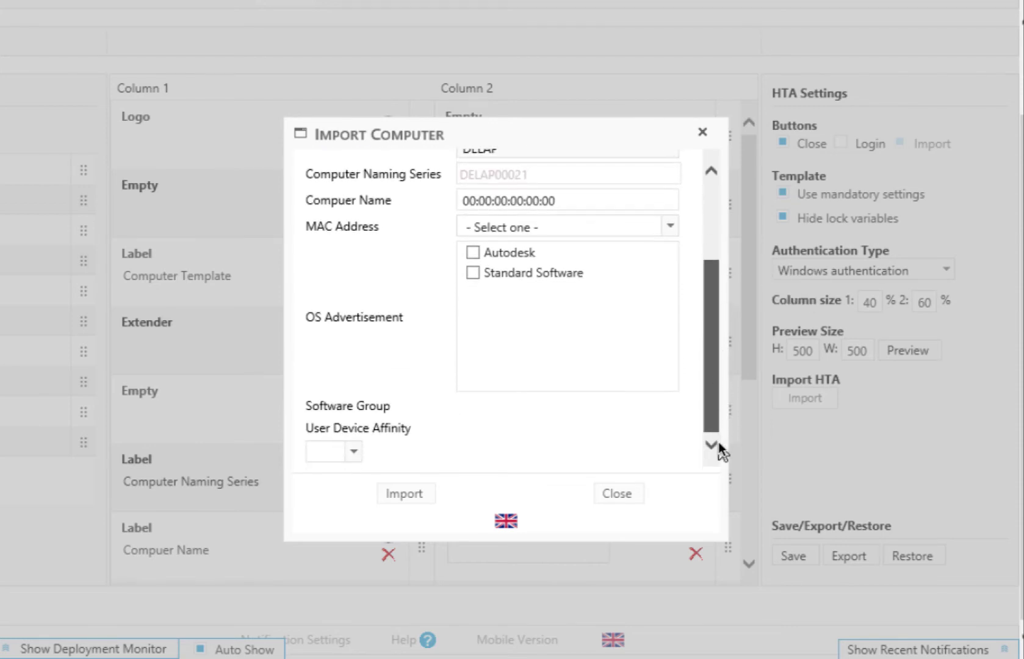
click(702, 132)
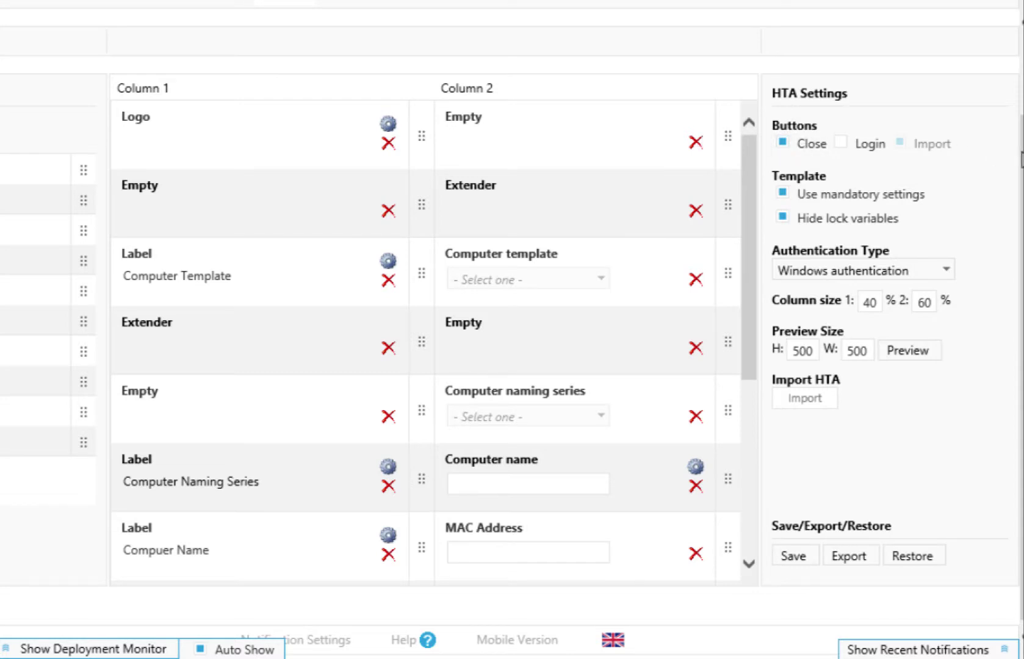
scroll(512, 366, up, 2)
- On the Log page, change the From date to 8/19/2017
click(360, 74)
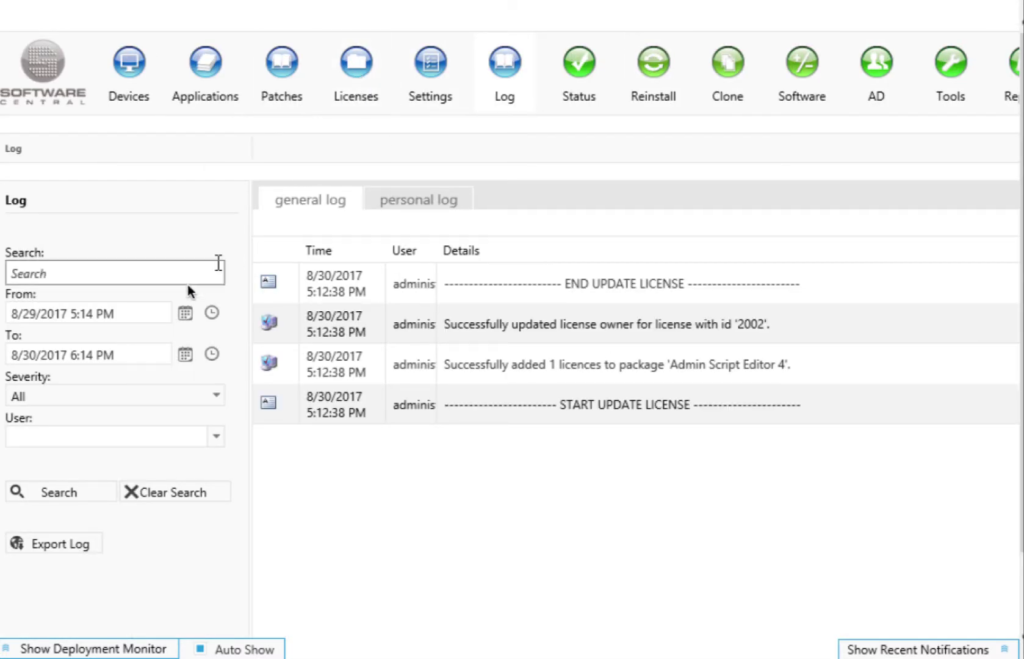
click(30, 311)
click(30, 311)
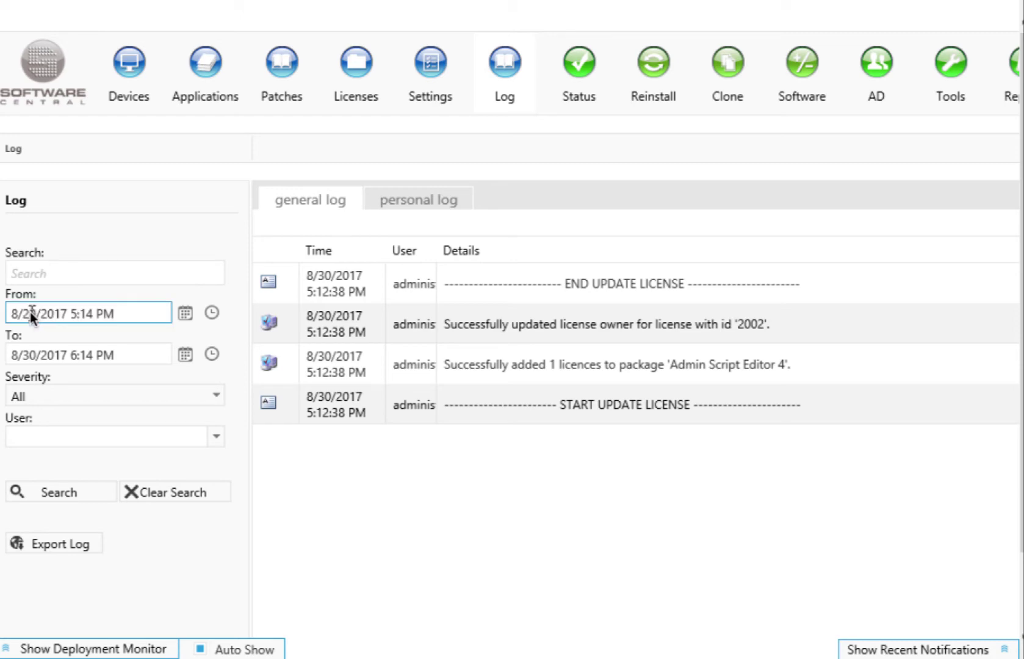
key(BackSpace)
text(1)
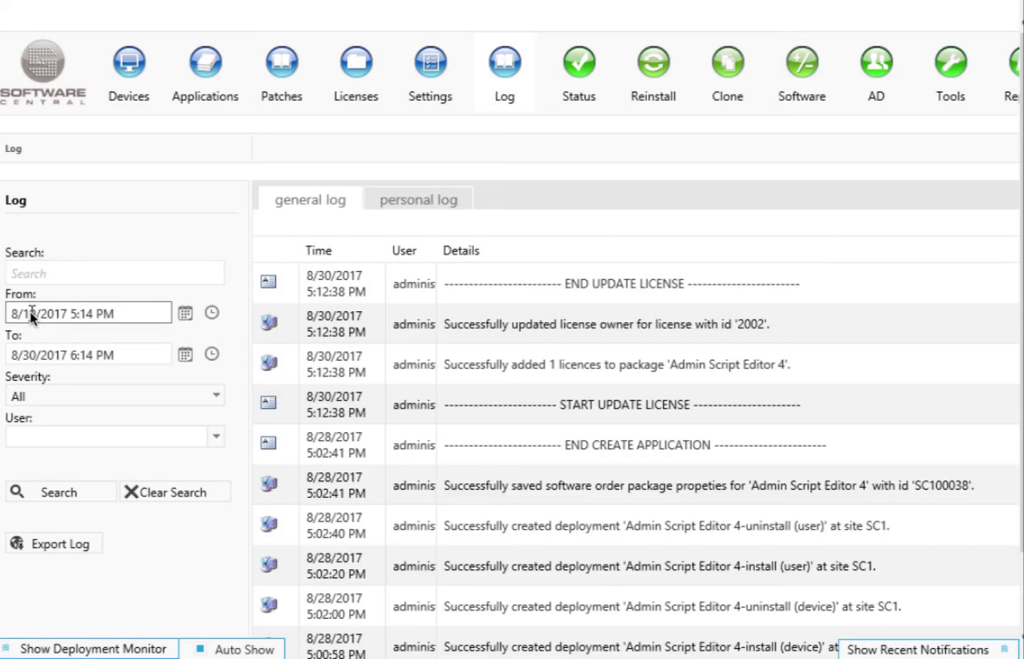
- Check the User filter options, then switch to the personal log showing only your tasks
click(215, 437)
click(215, 437)
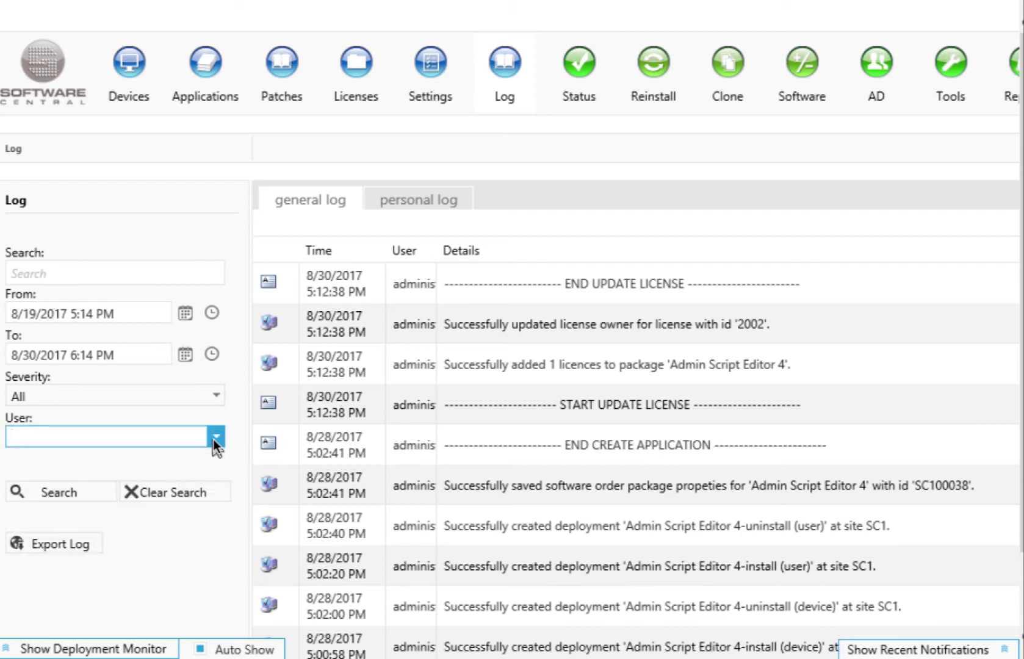
click(109, 272)
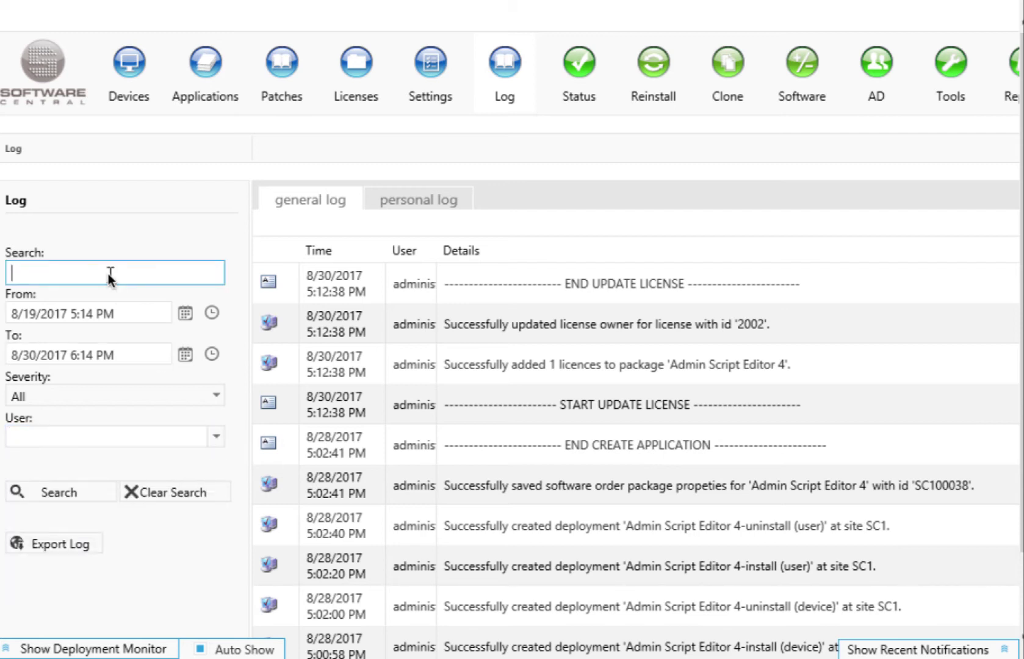
click(394, 198)
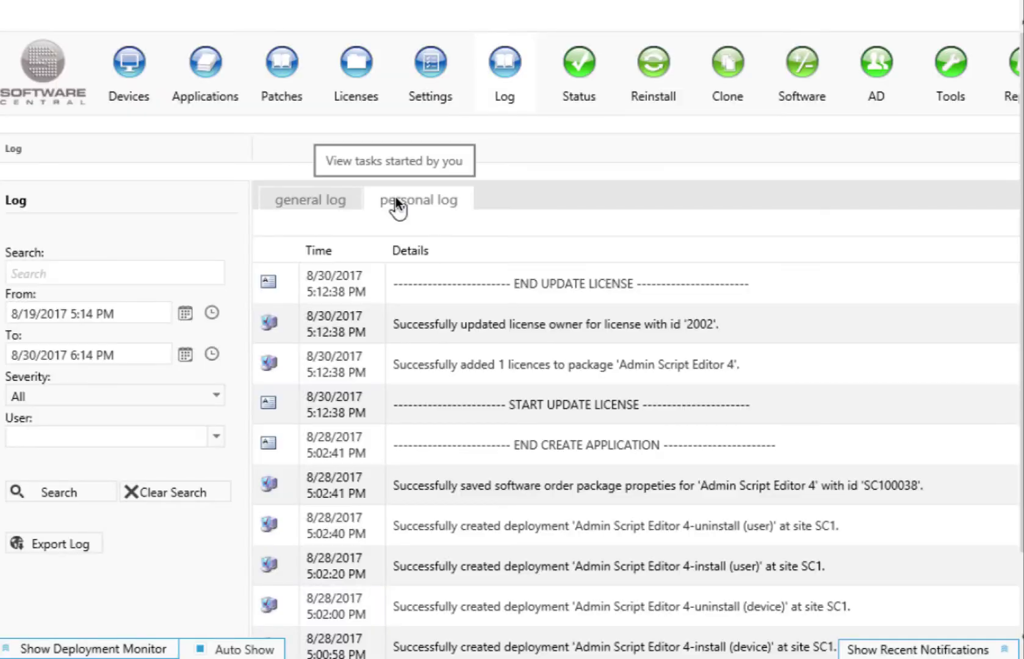
click(585, 76)
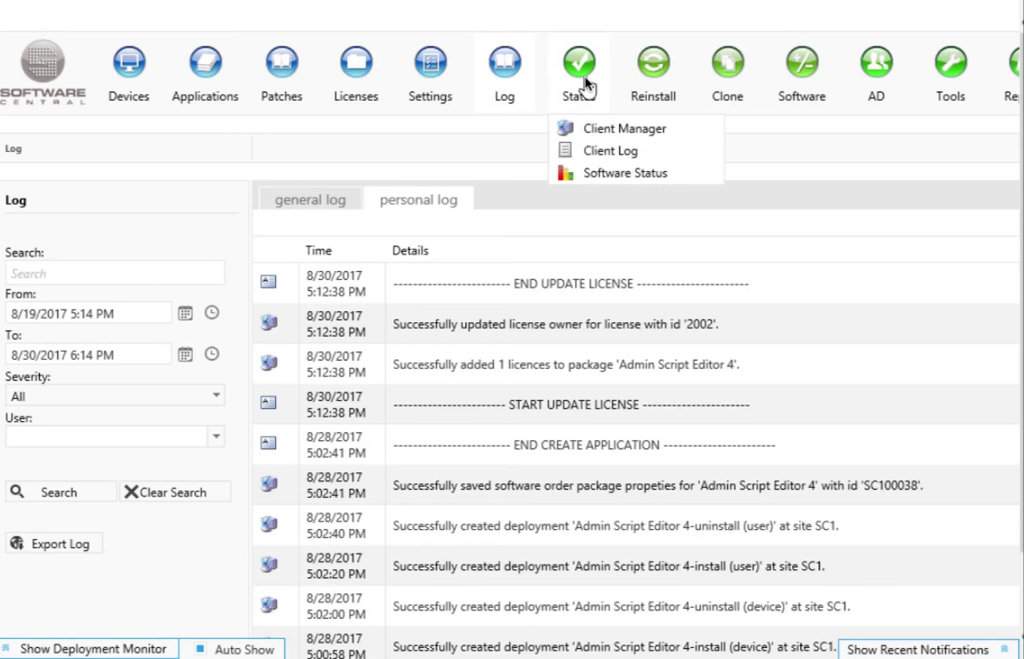
- In Client Manager, review CLIENT01's status details and running processes, then close the status window
click(577, 128)
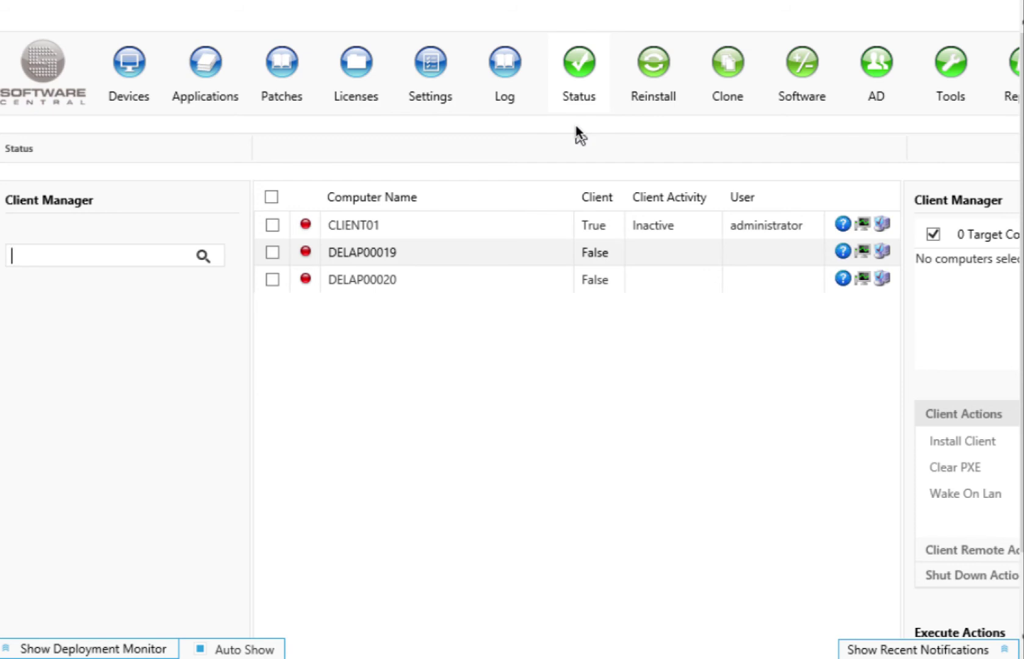
click(842, 227)
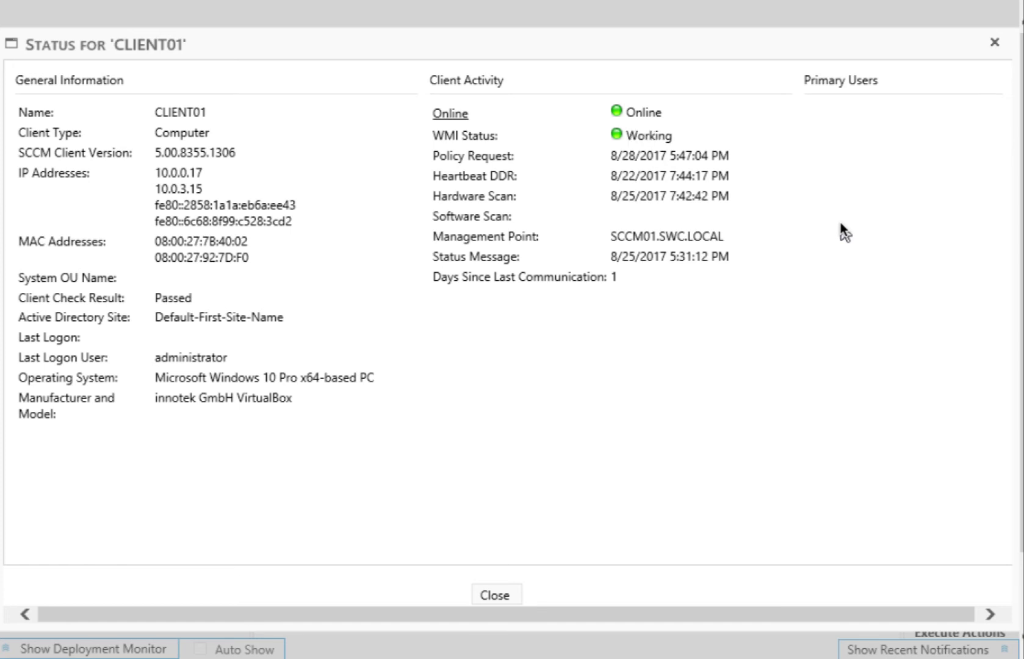
click(509, 594)
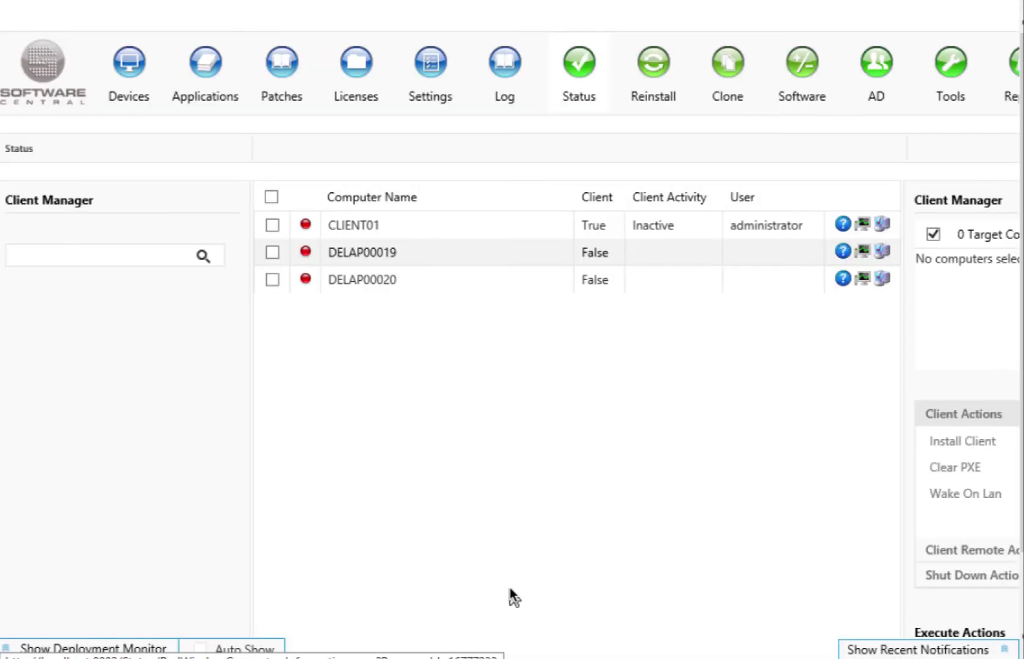
click(861, 224)
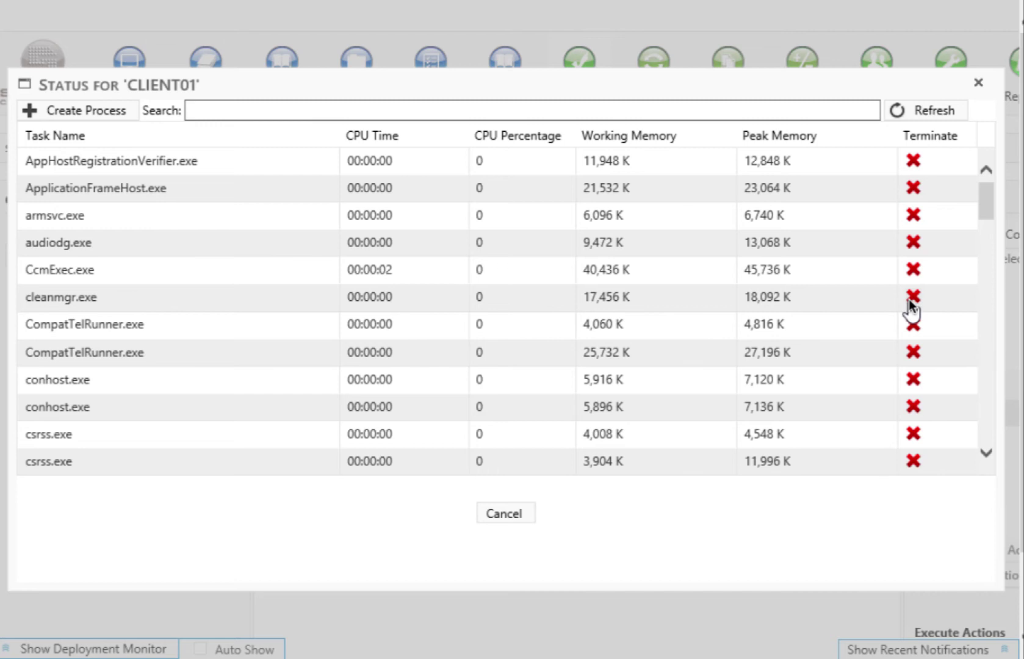
click(978, 83)
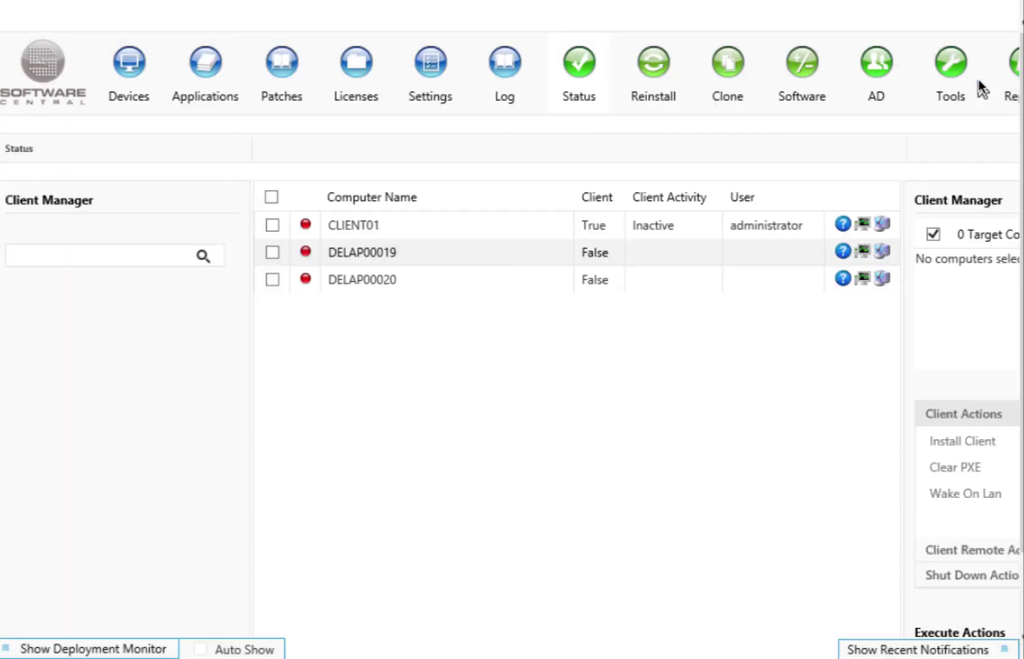
- Inspect CLIENT01's hardware, disk and installed applications in Resource Explorer, then close it
click(882, 225)
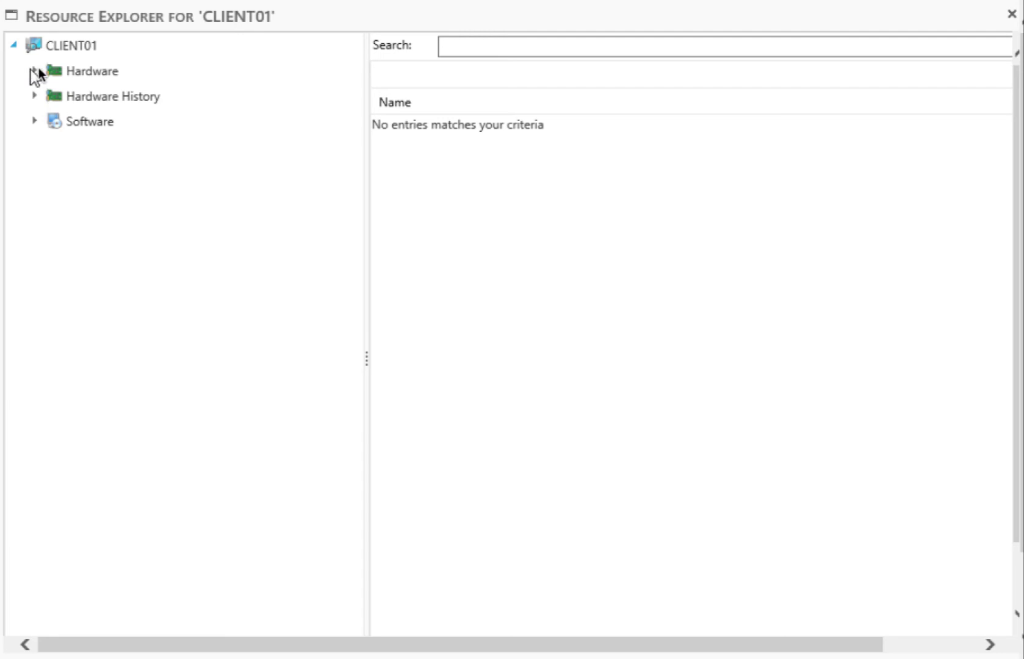
click(65, 72)
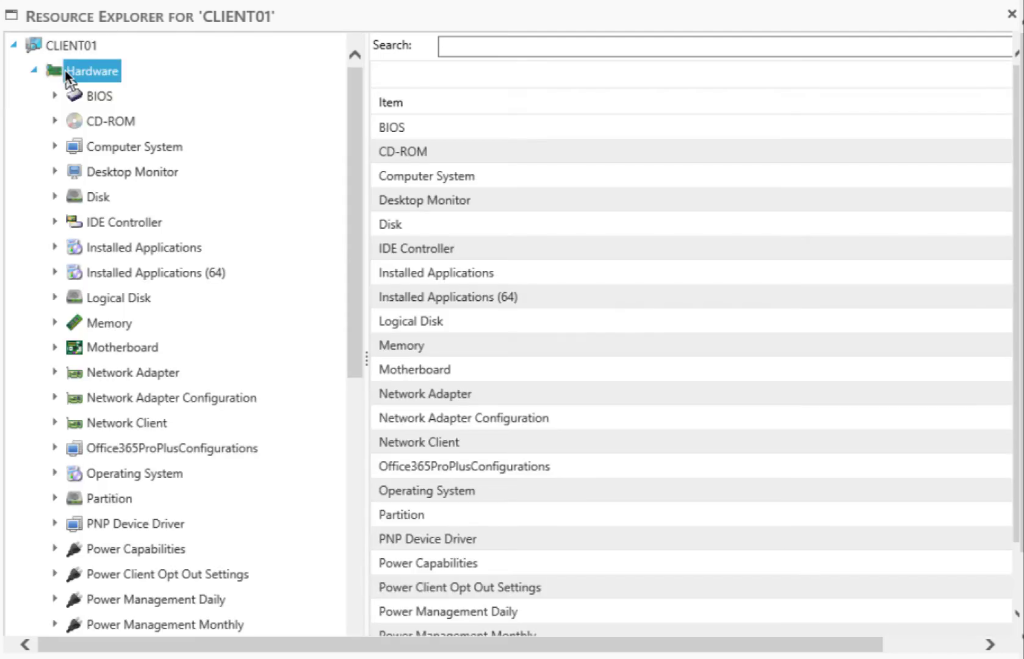
click(78, 192)
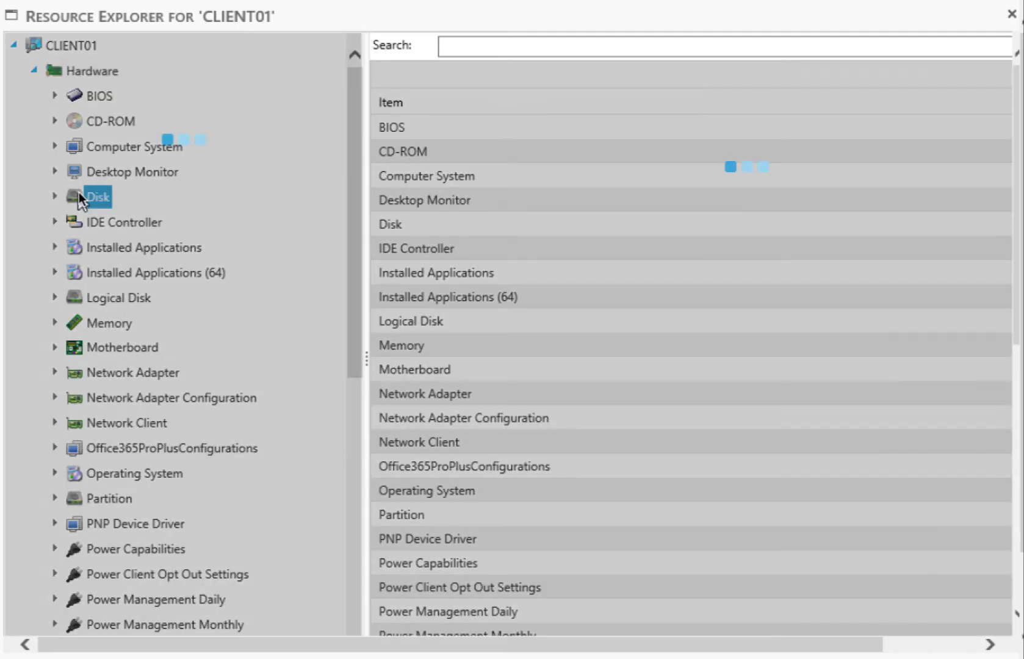
click(103, 244)
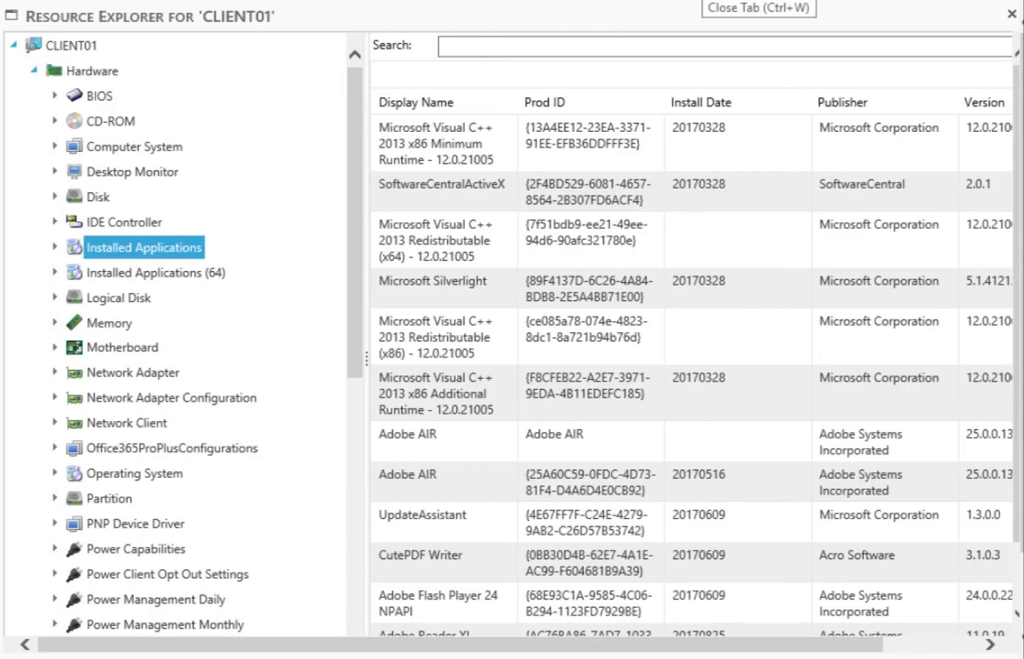
click(1010, 13)
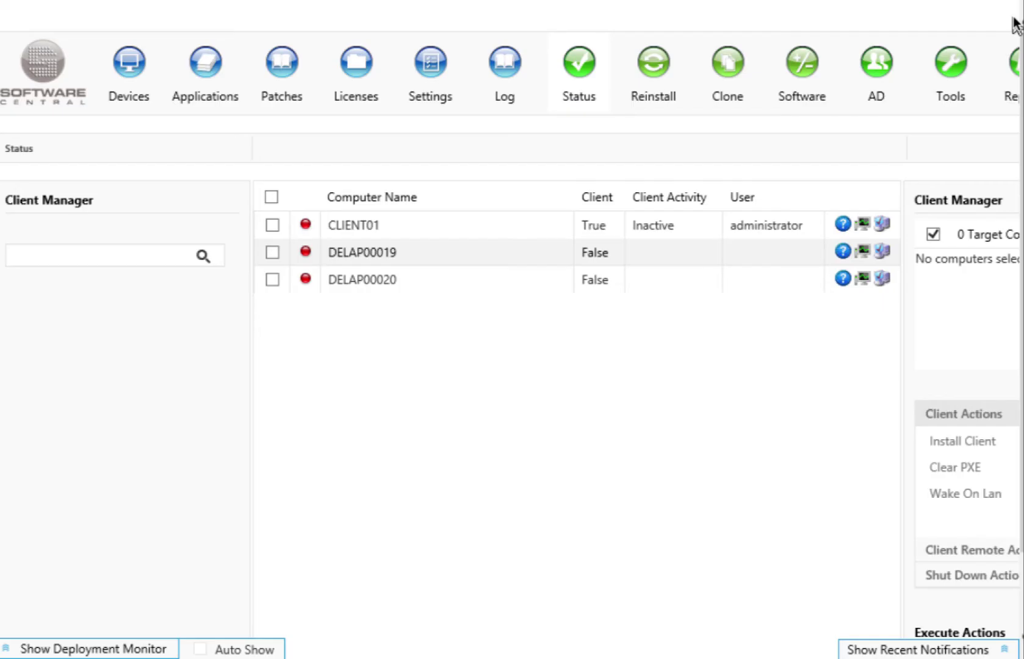
click(658, 71)
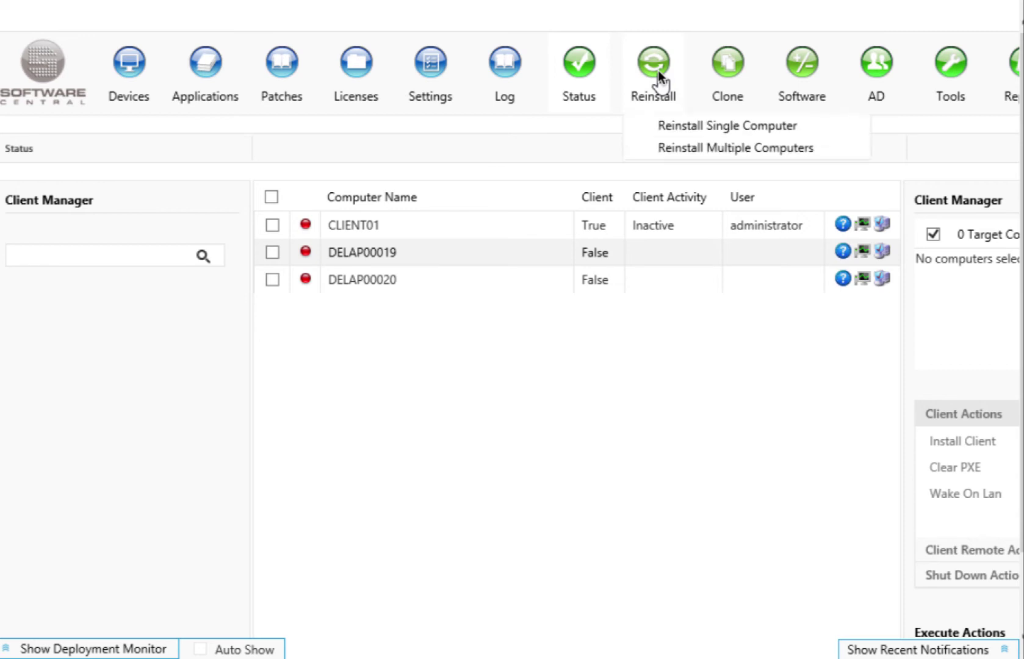
- Configure a CLIENT01 single-computer reinstall with Laptops DE, no rename, and user data migration
click(674, 129)
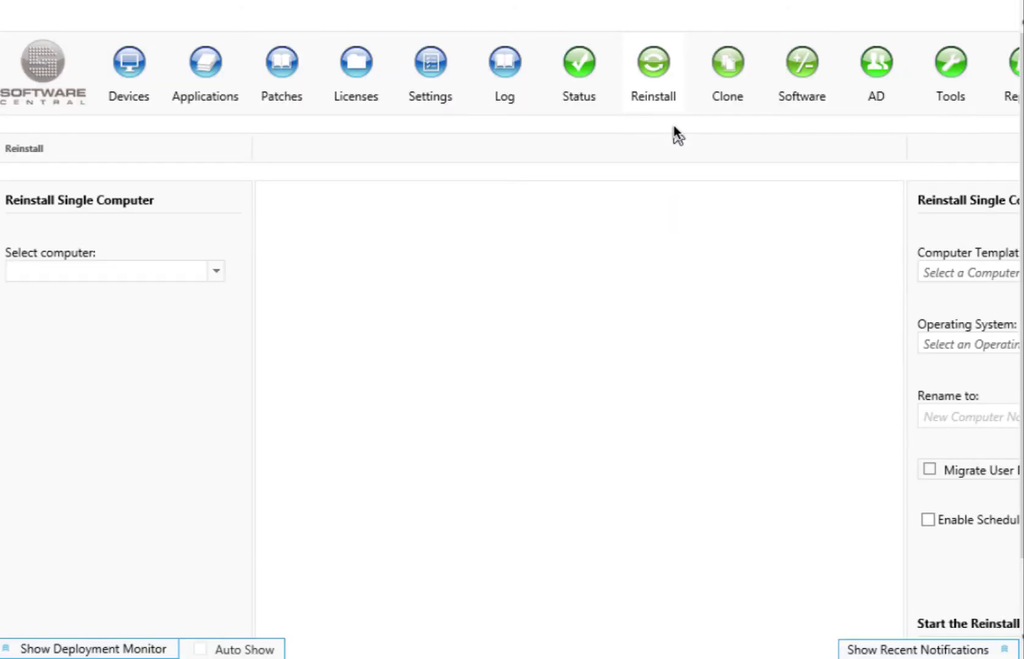
click(216, 274)
click(155, 293)
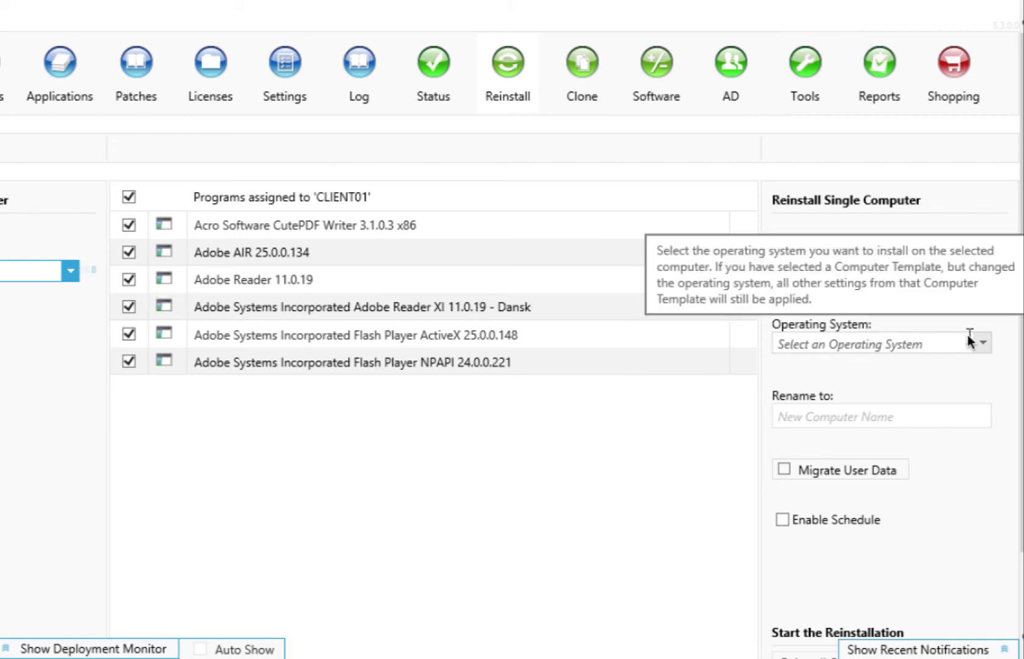
click(985, 269)
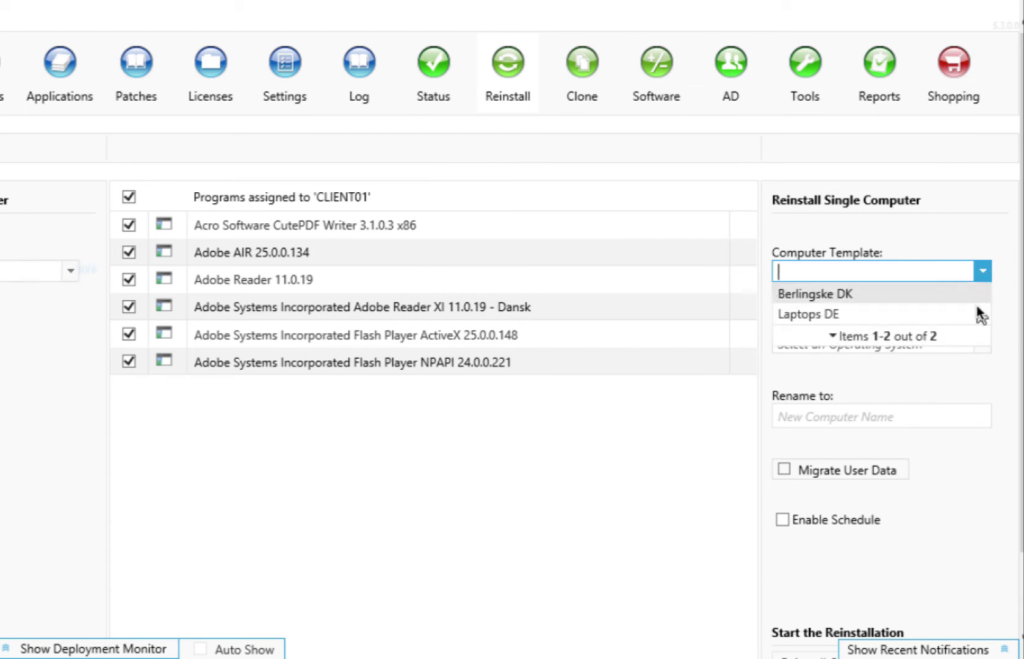
click(978, 310)
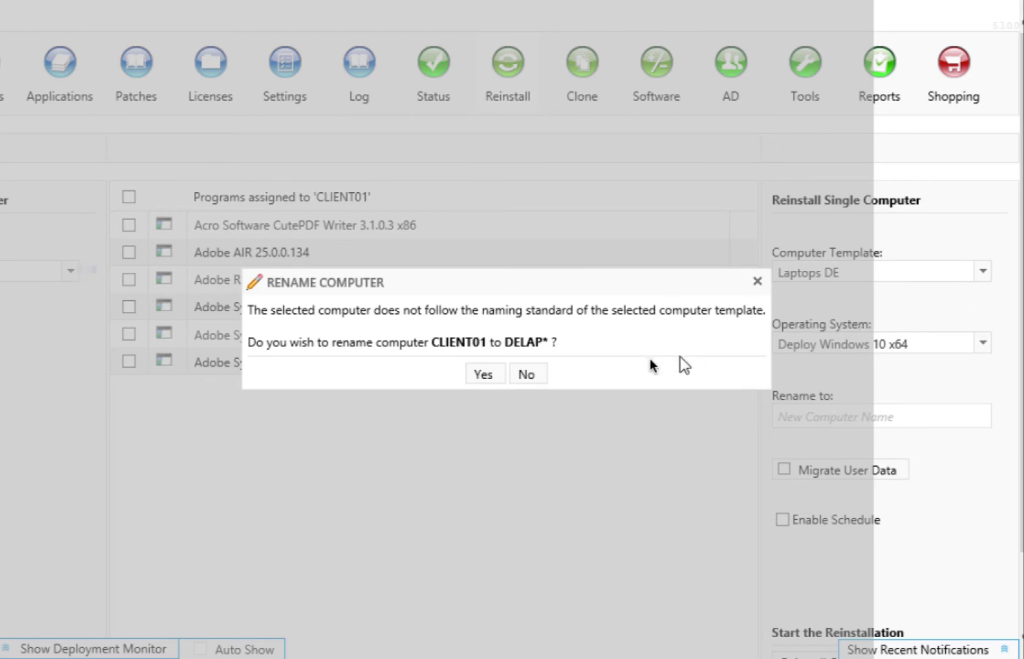
click(527, 373)
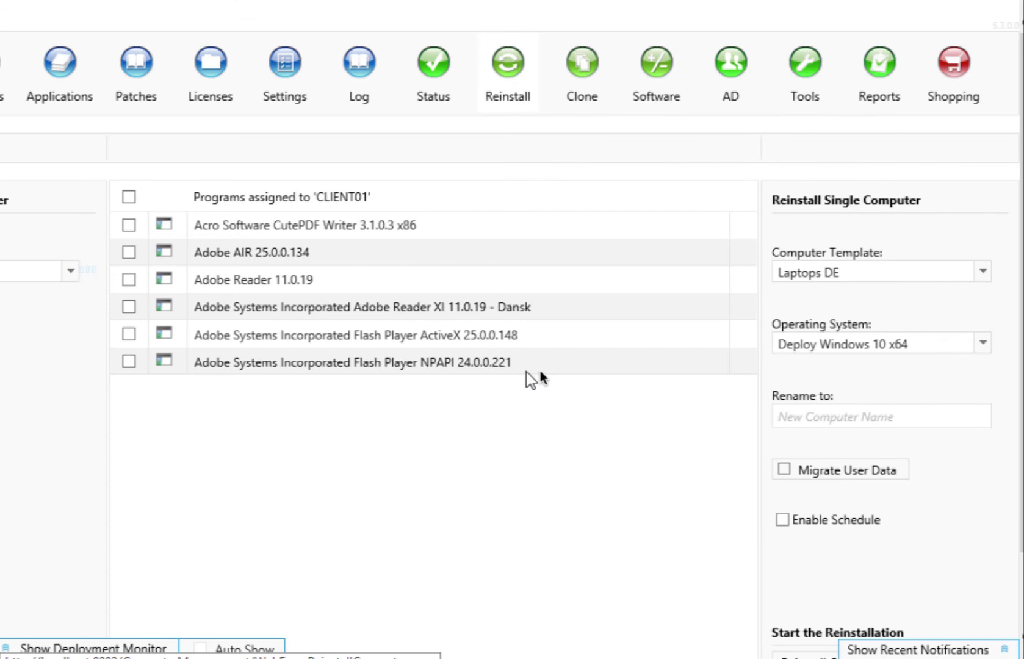
click(785, 468)
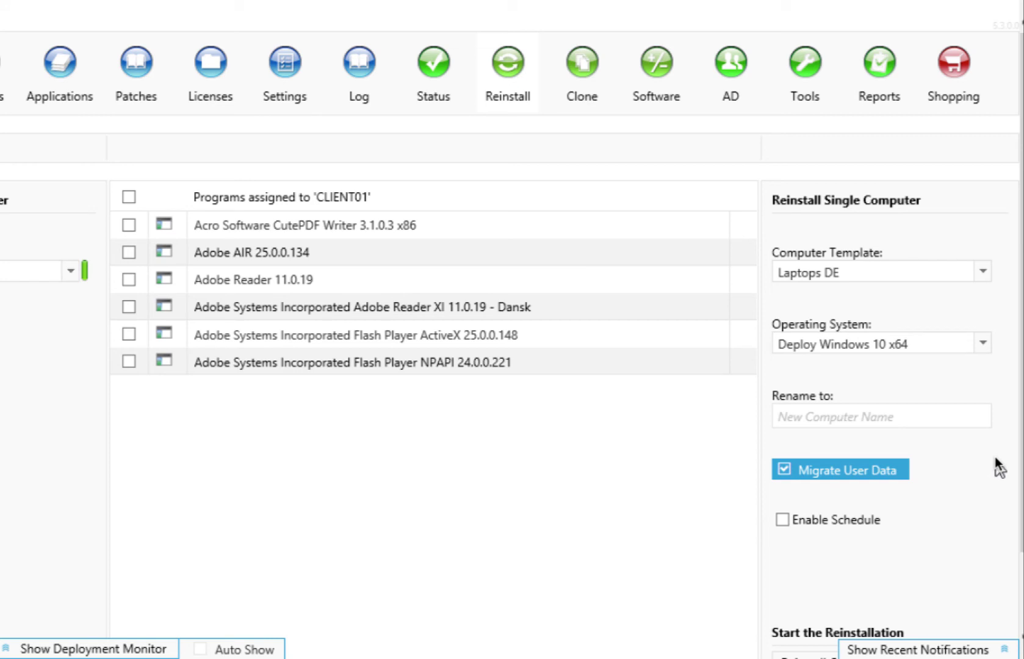
click(589, 80)
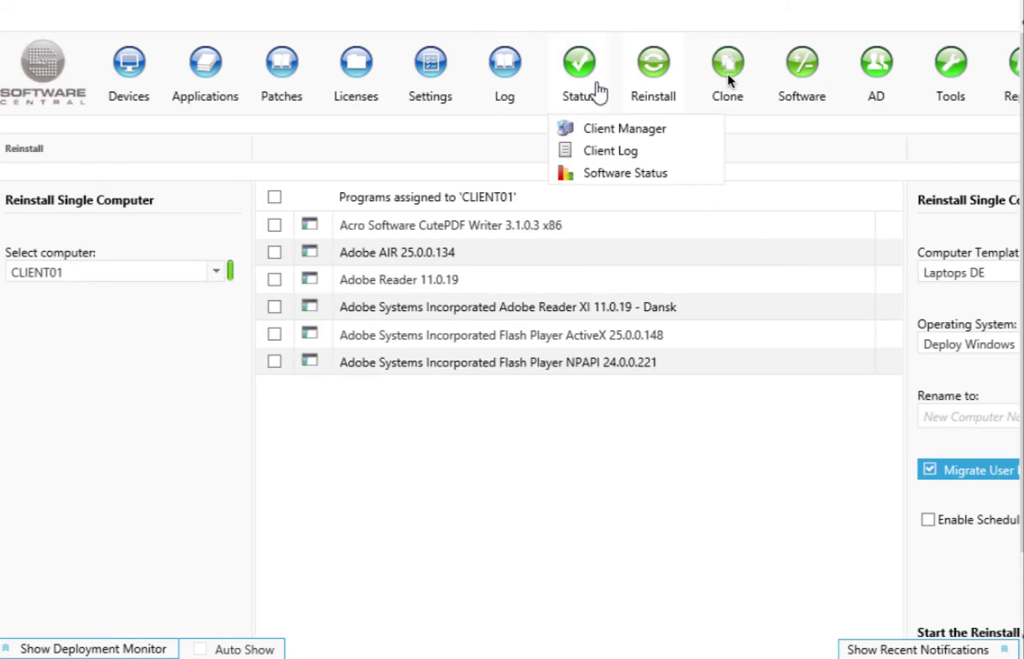
- Set up a single-computer clone from CLIENT01 to target DELAP00019, cloning software only
click(735, 121)
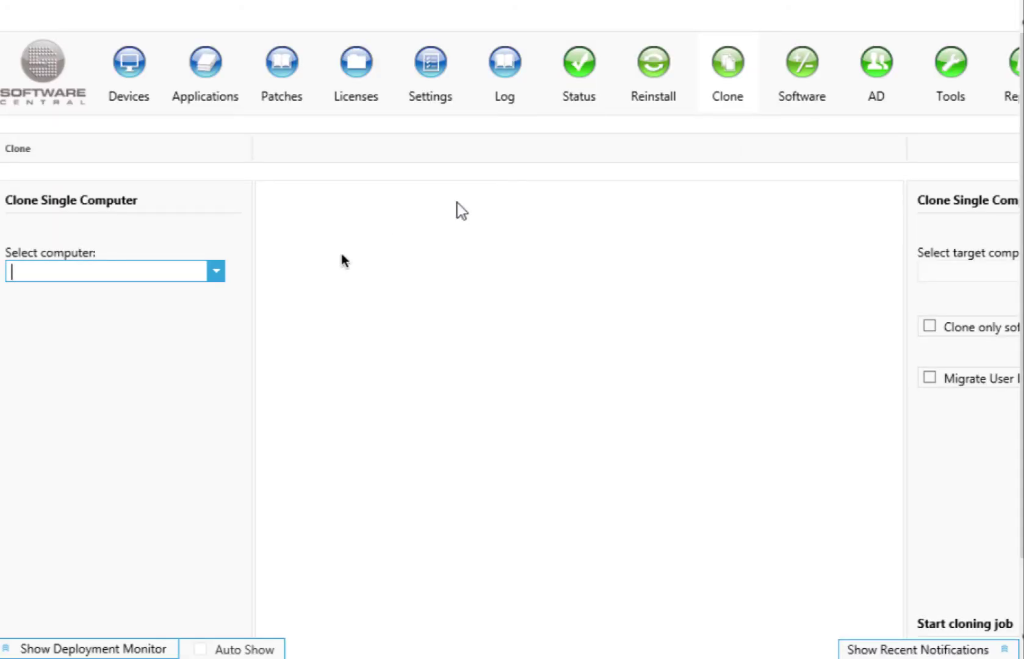
click(216, 271)
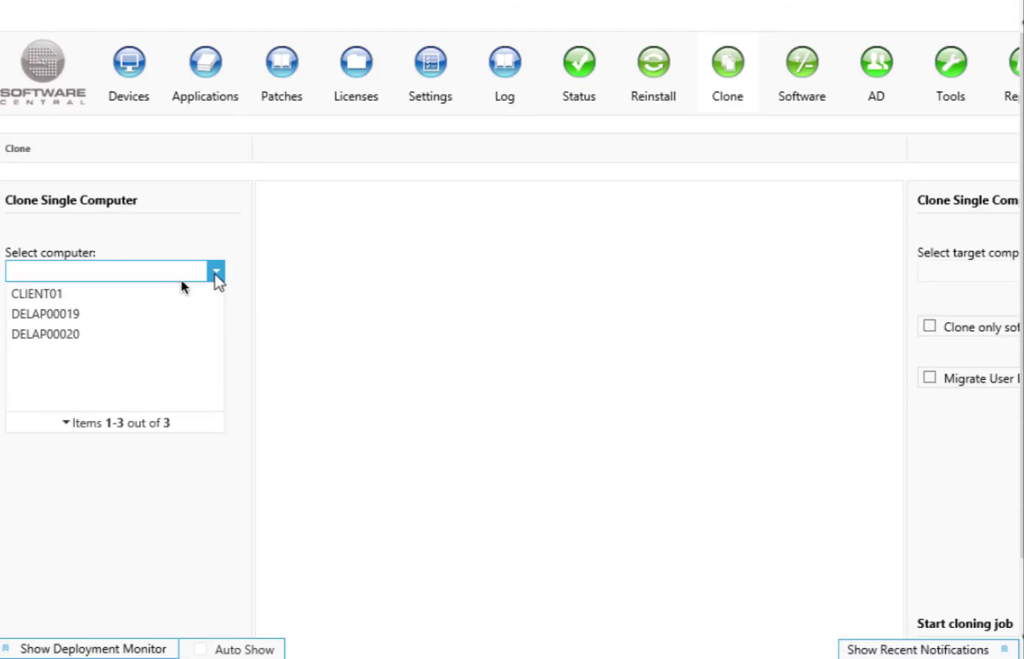
click(129, 294)
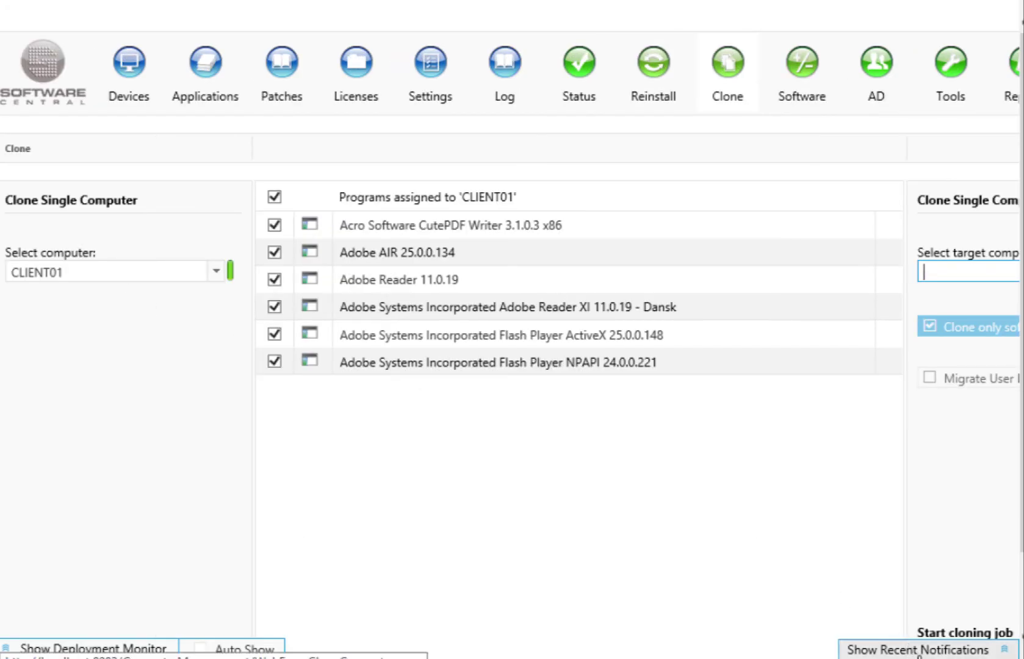
scroll(880, 498, right, 5)
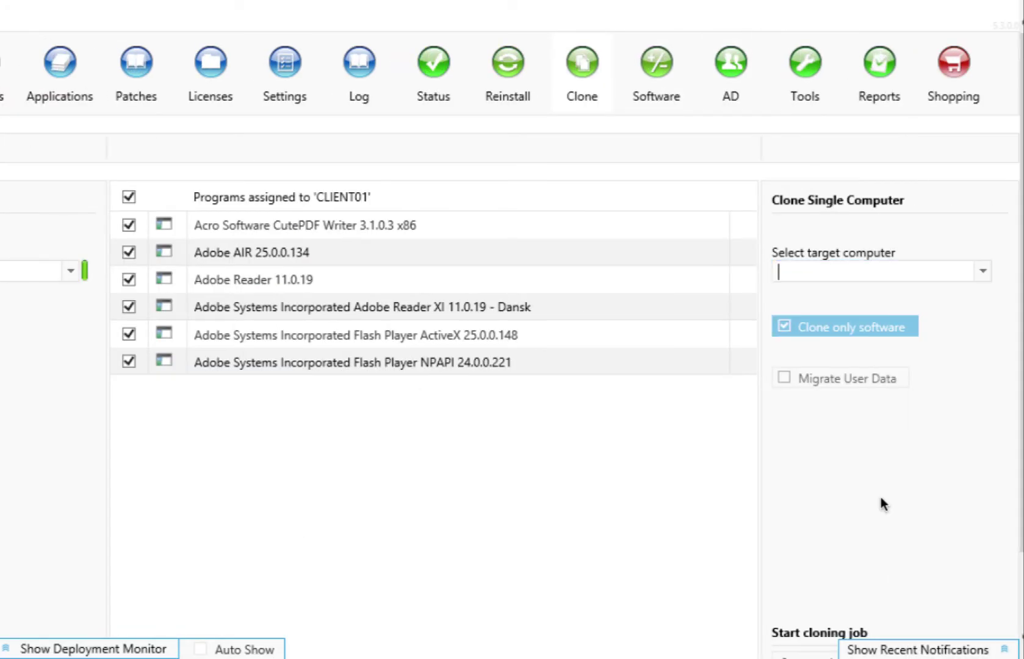
click(982, 270)
click(886, 314)
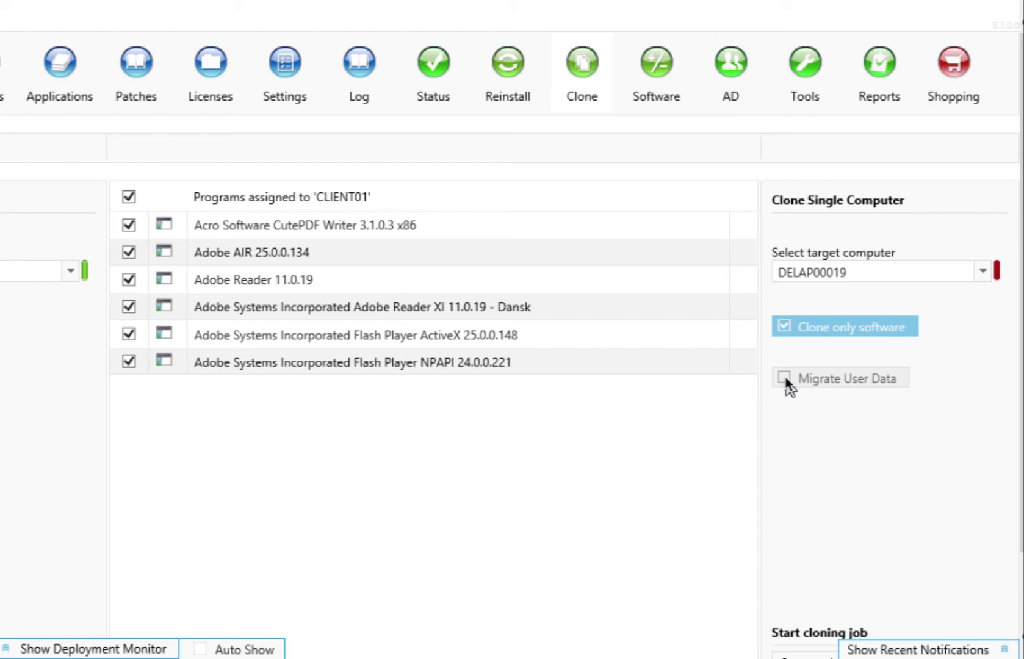
click(666, 74)
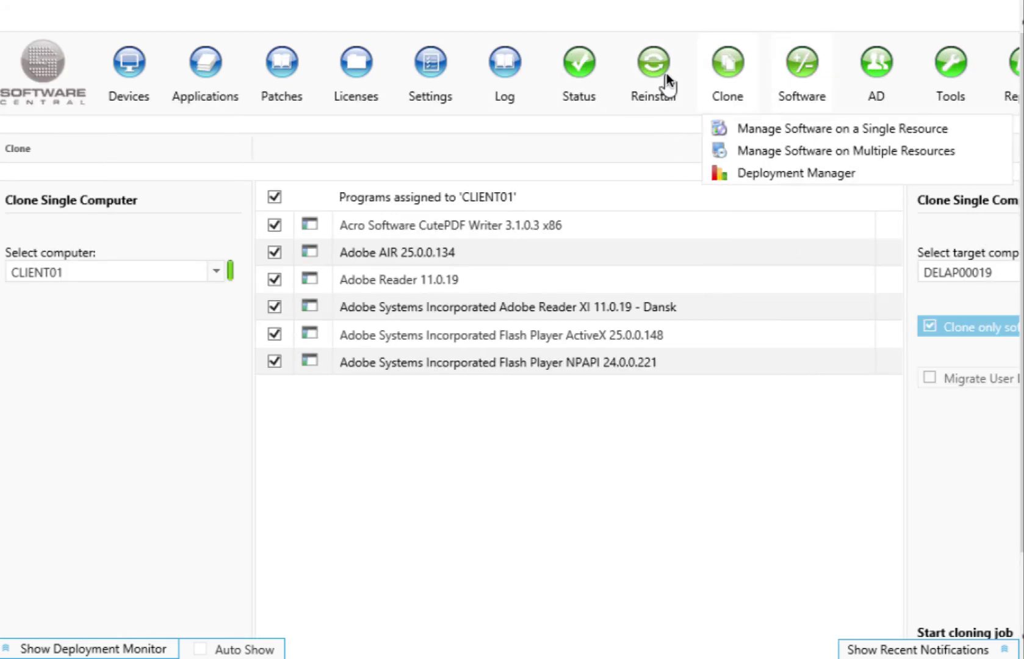
click(666, 74)
click(793, 90)
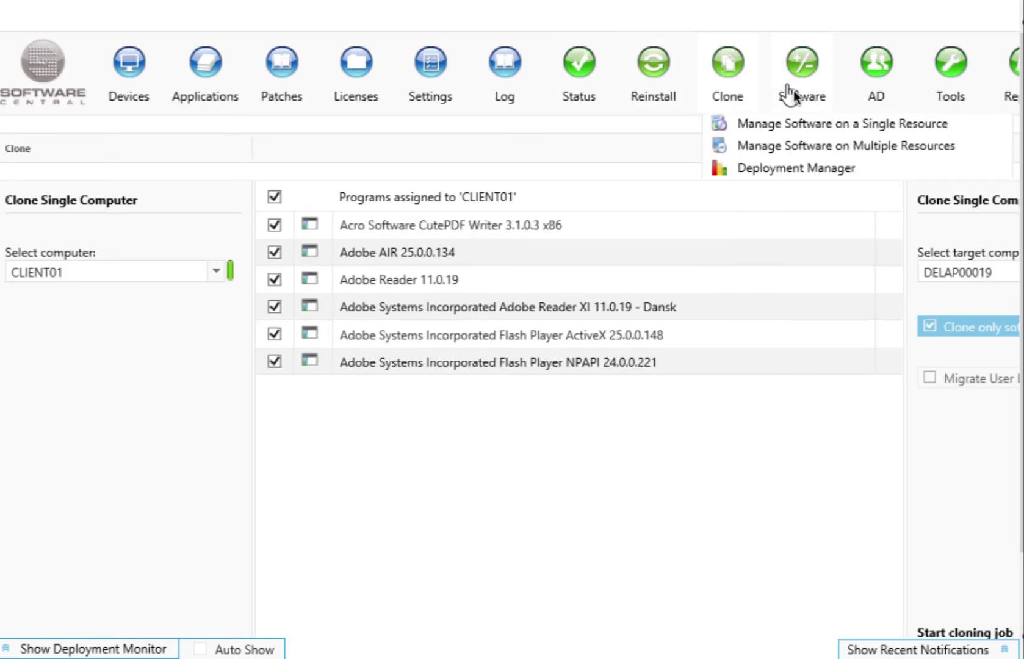
- For CLIENT01, search 'adm' and mark Admin Script Editor 4 for installation
click(800, 134)
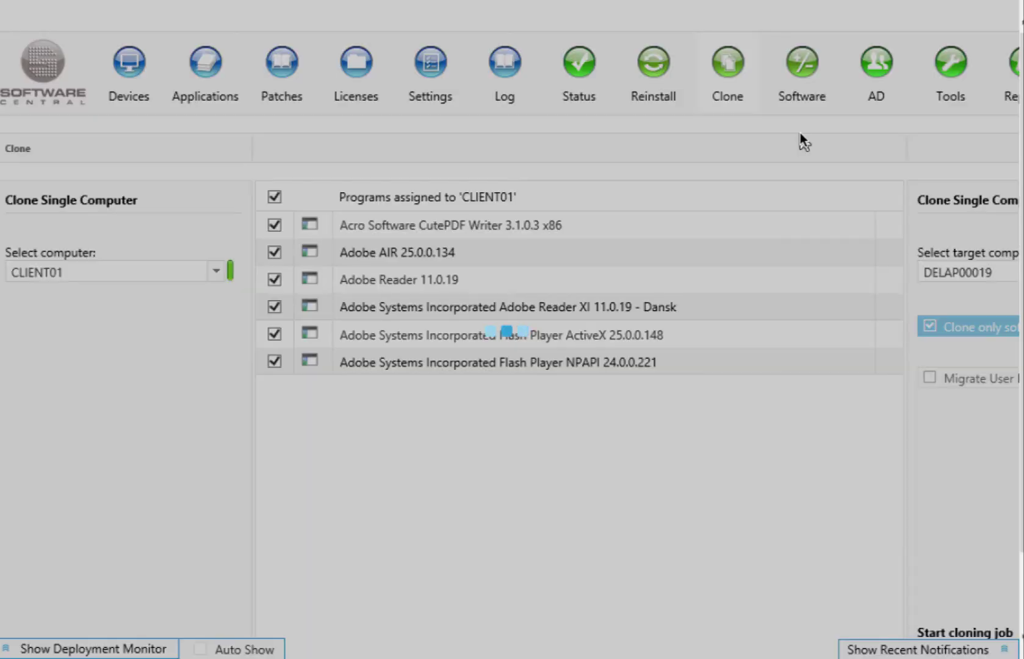
click(215, 279)
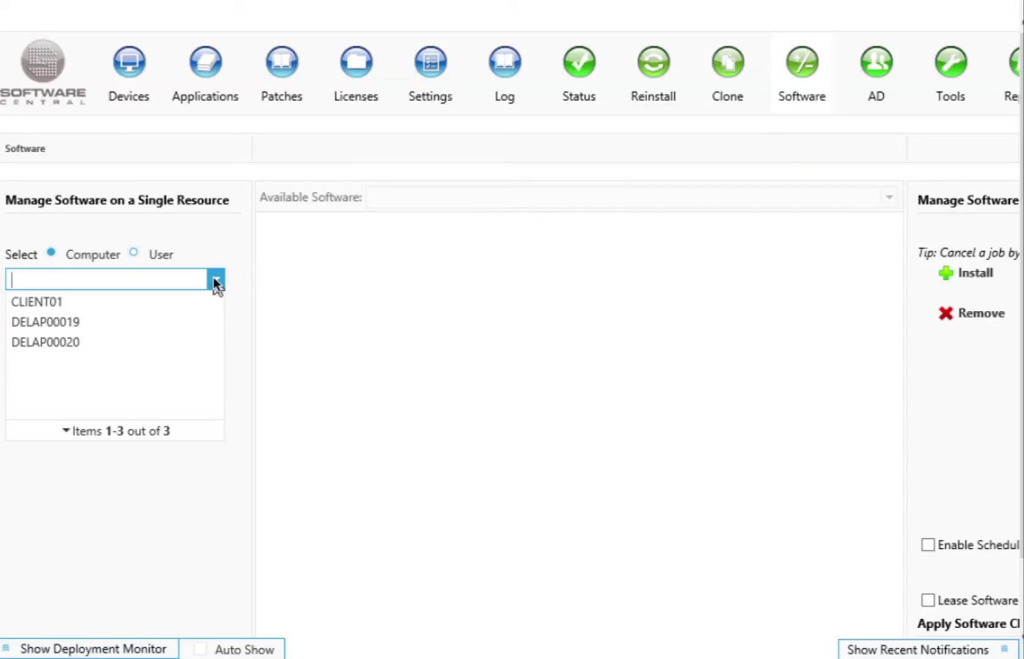
click(165, 302)
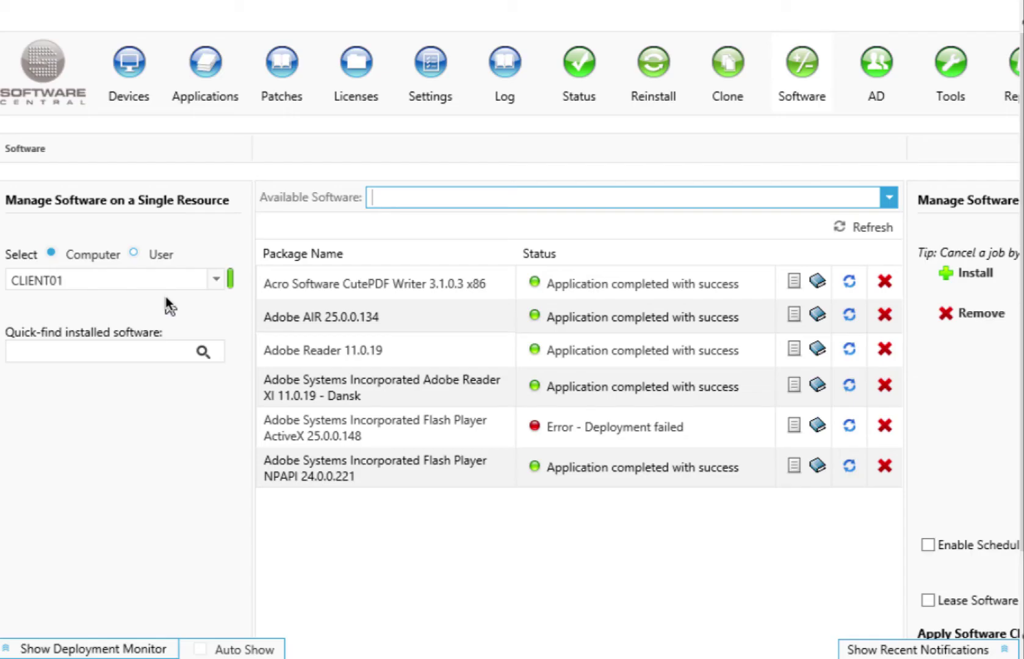
click(436, 197)
text(adm)
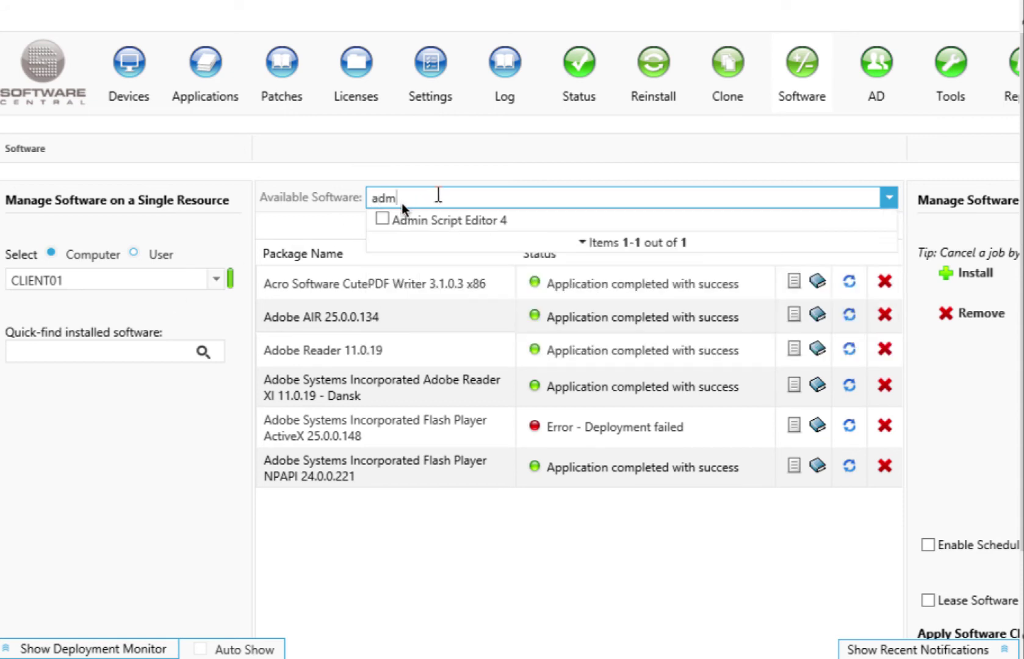
click(382, 217)
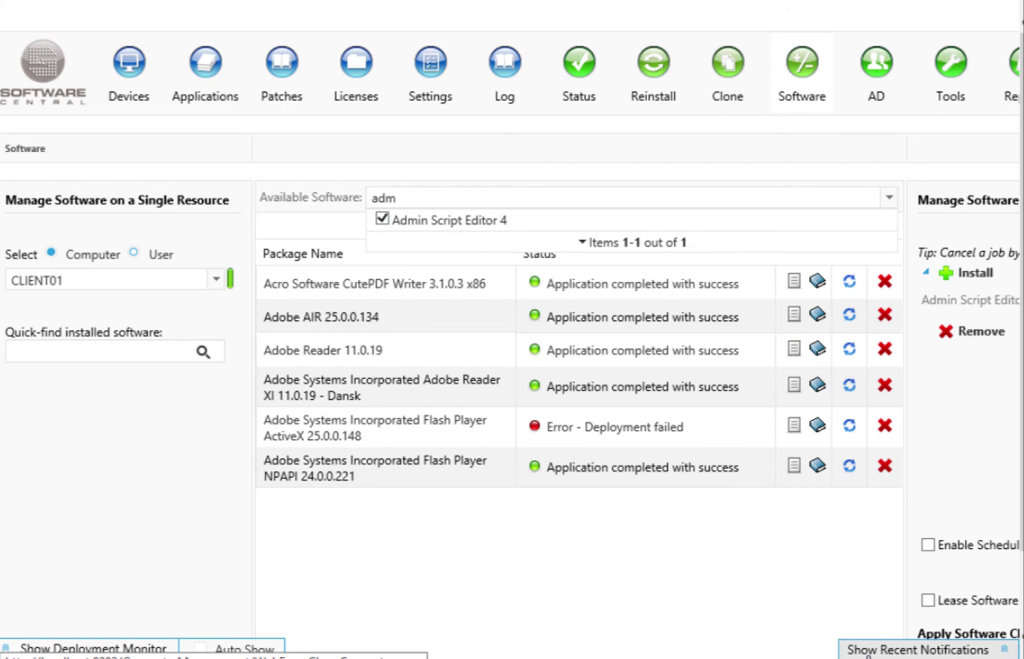
click(902, 548)
- Leave Enable Schedule off and apply the pending software changes immediately
scroll(903, 548, right, 5)
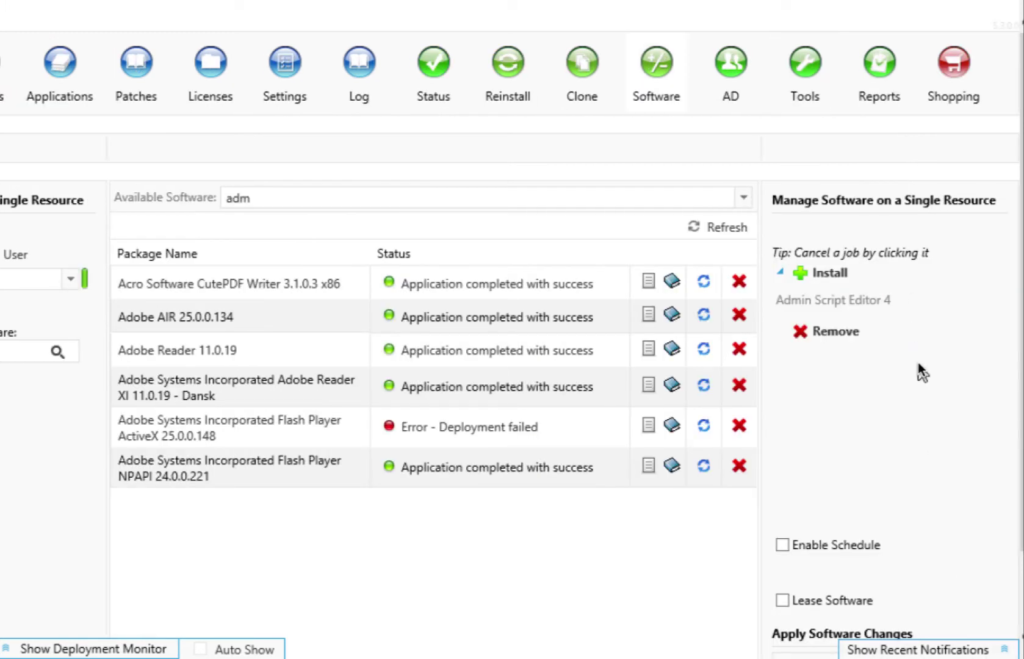
click(782, 545)
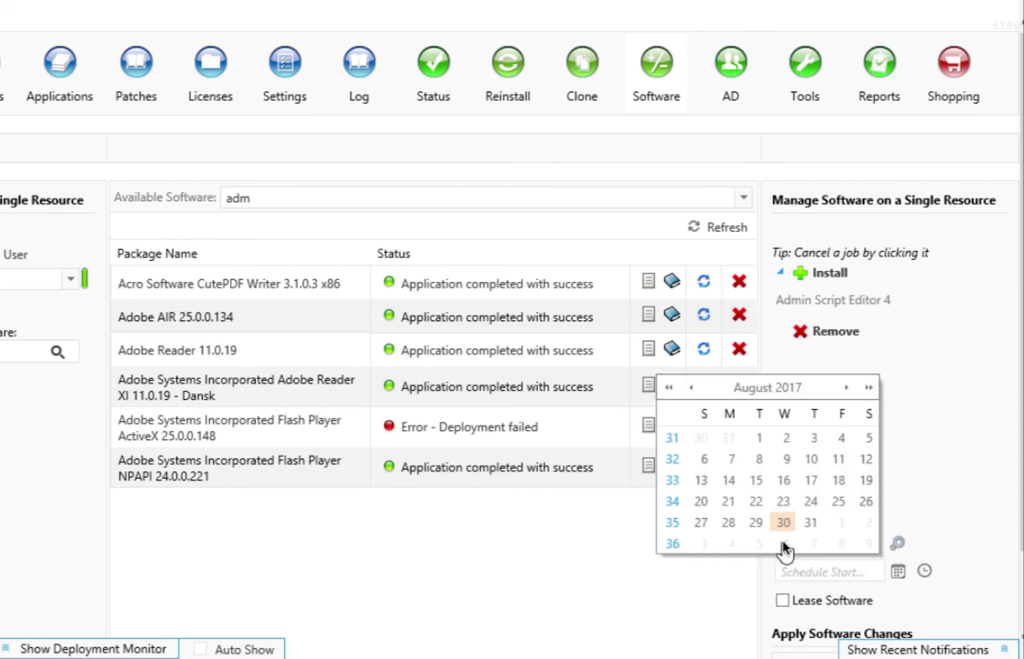
click(969, 537)
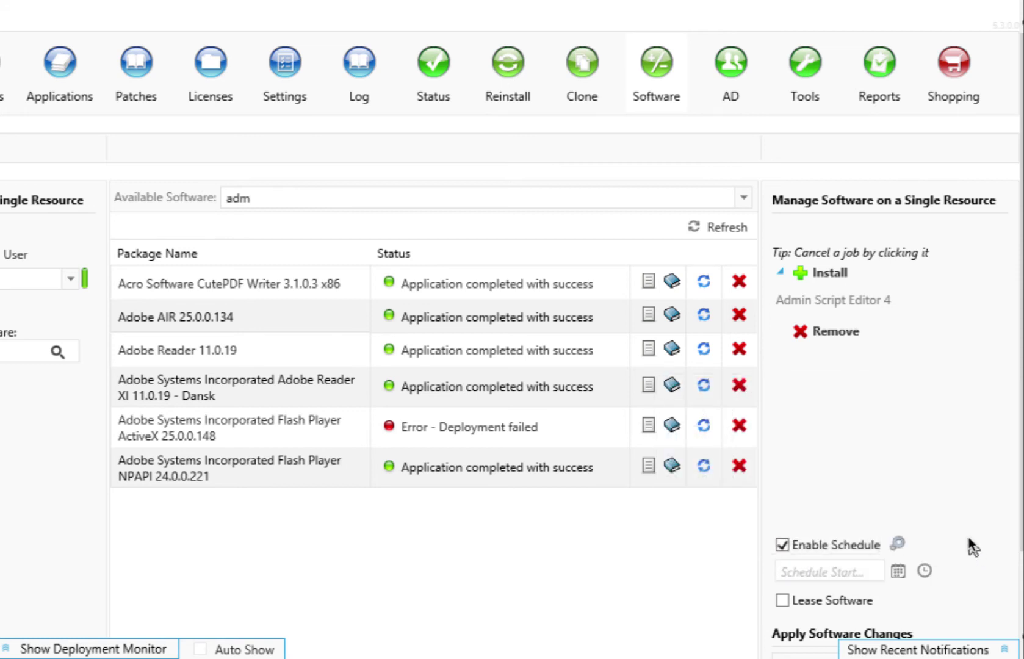
click(783, 543)
scroll(1019, 549, down, 1)
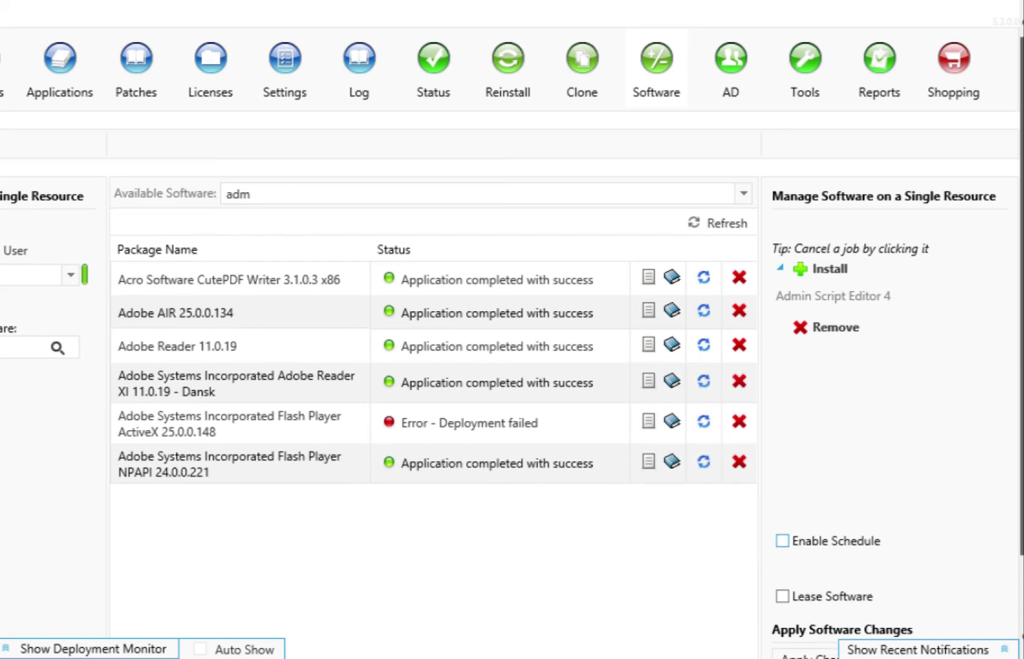
scroll(1019, 549, down, 3)
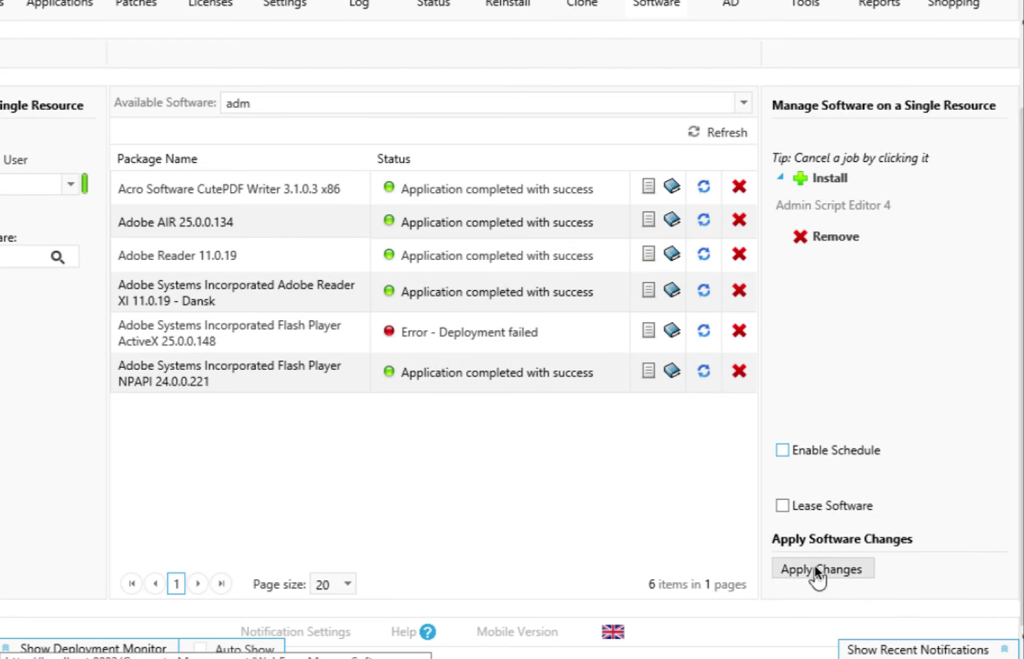
click(816, 567)
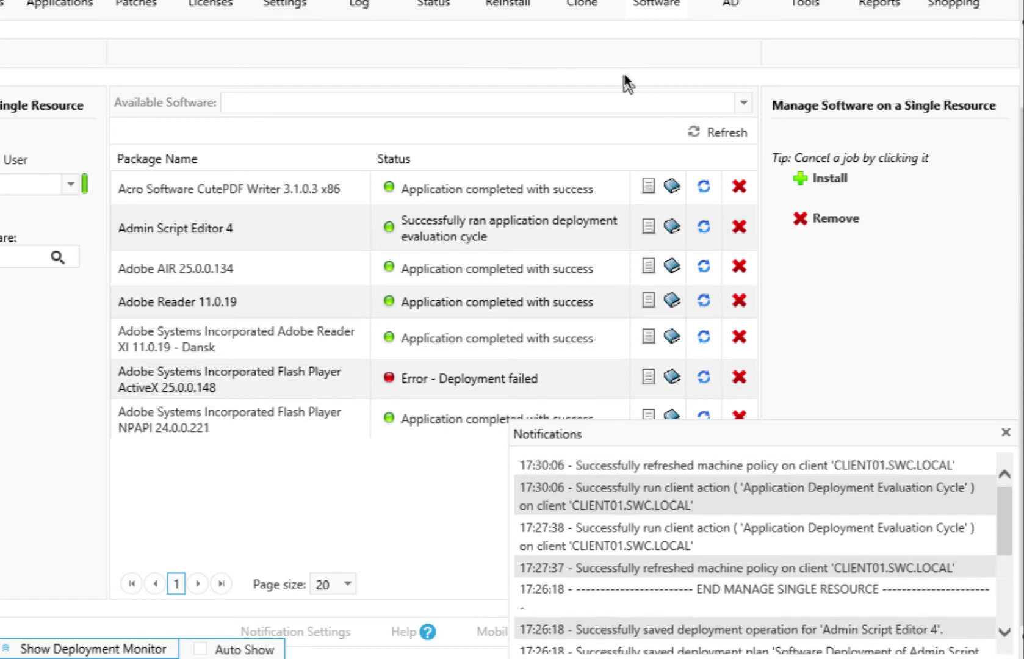
- In AD Reset Password, search 'admin' and select the Administrator account
click(878, 45)
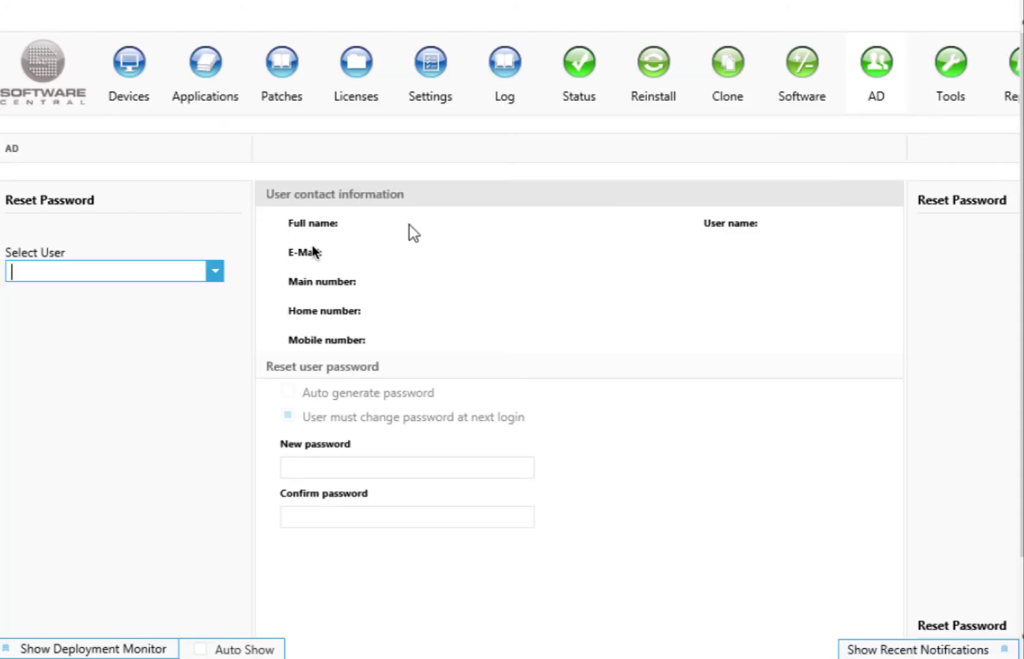
click(217, 263)
text(admin)
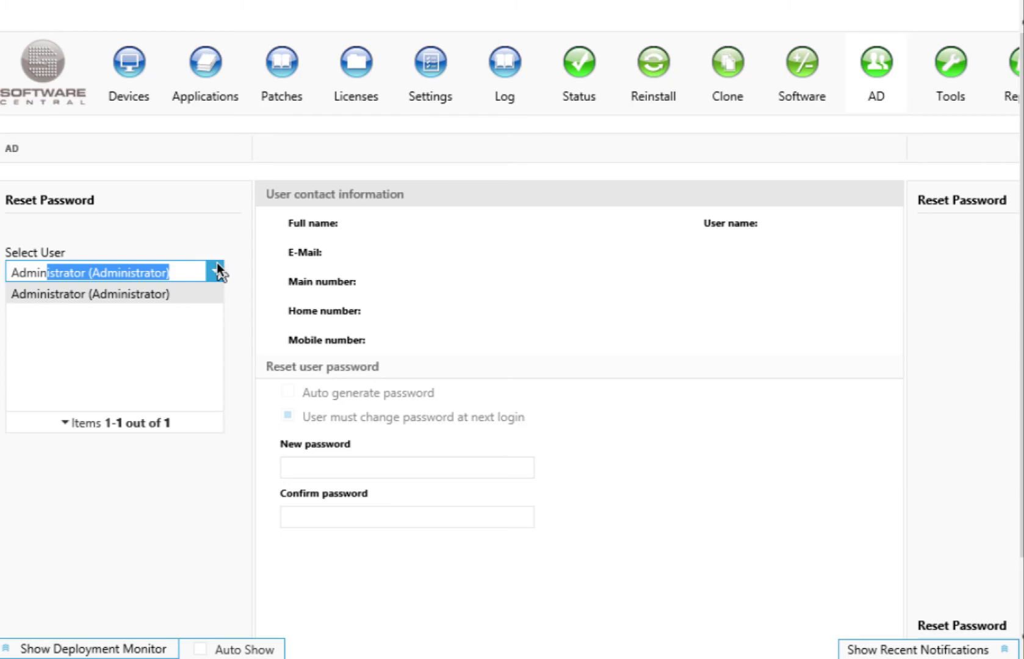
click(174, 288)
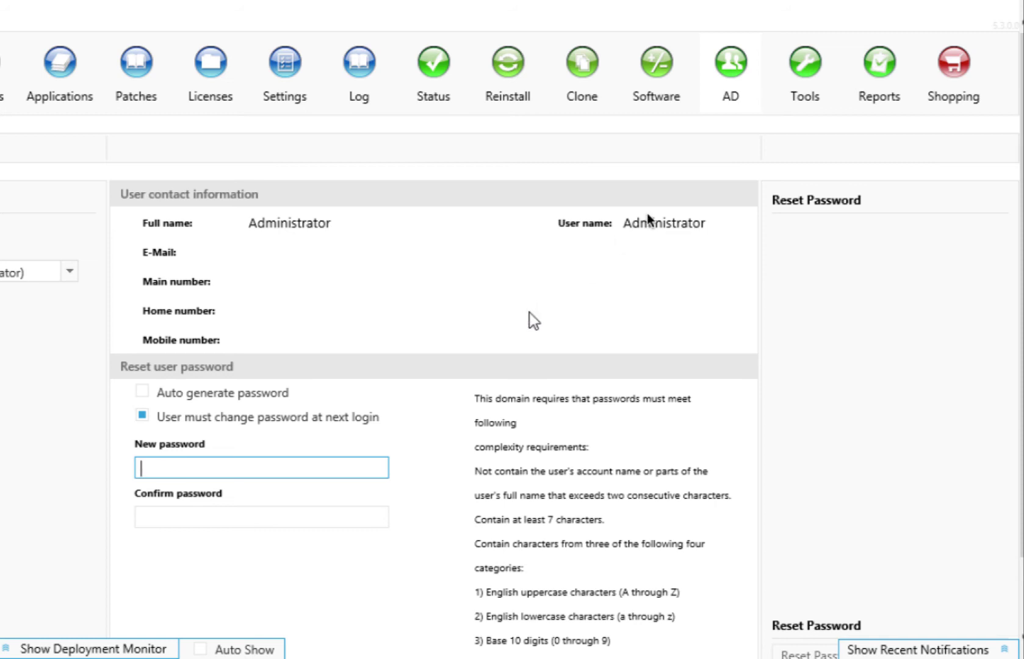
click(950, 96)
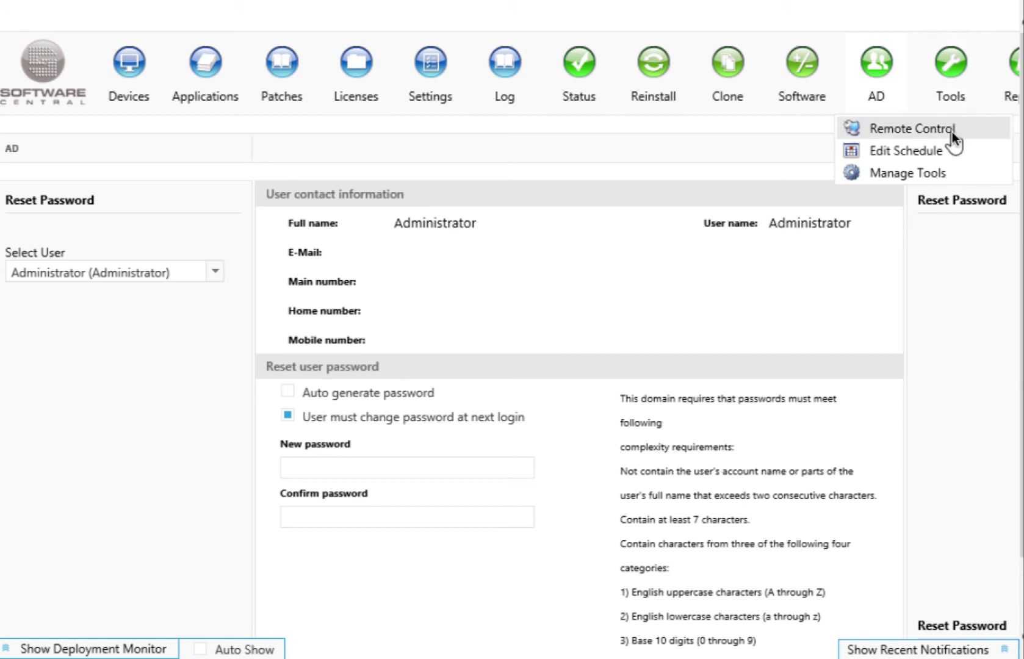
- View the empty Manage Tools page, then switch to Remote Control for CLIENT01
click(910, 173)
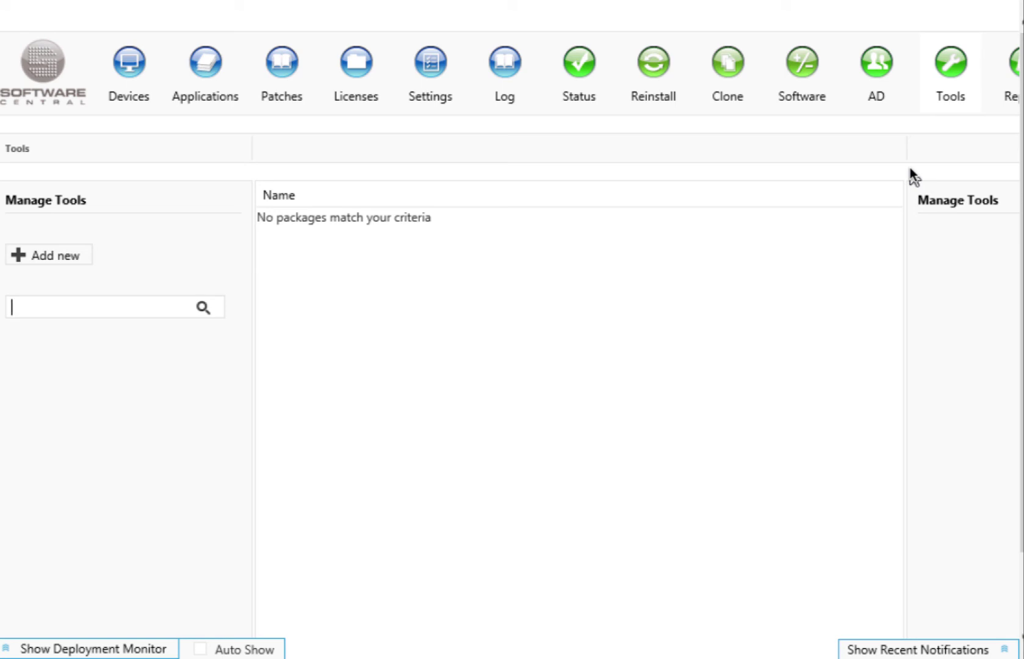
click(943, 103)
mouse_move(994, 122)
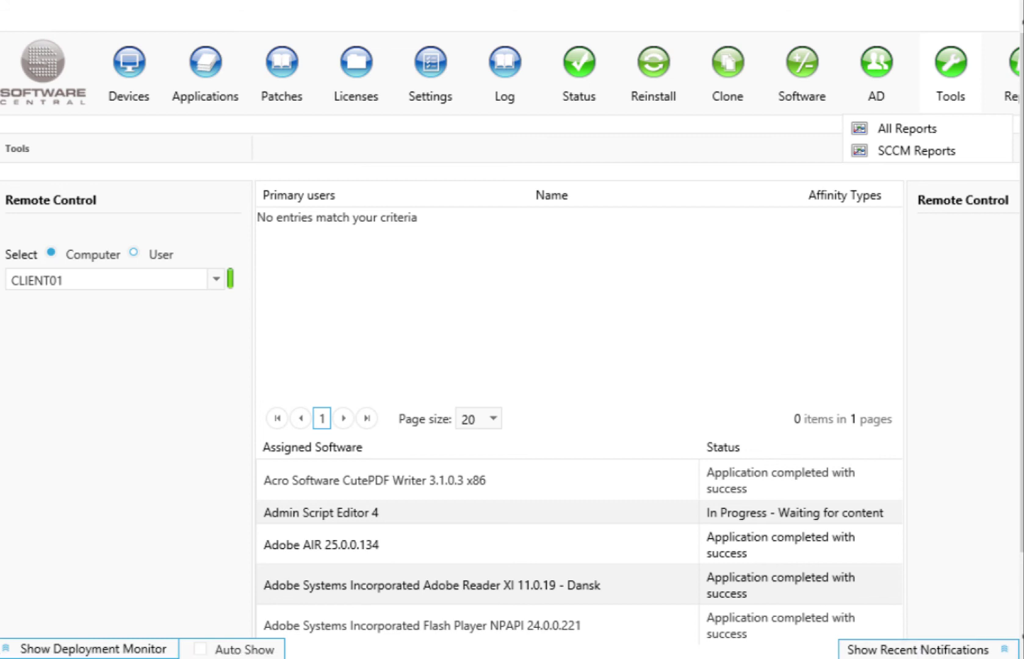
click(979, 61)
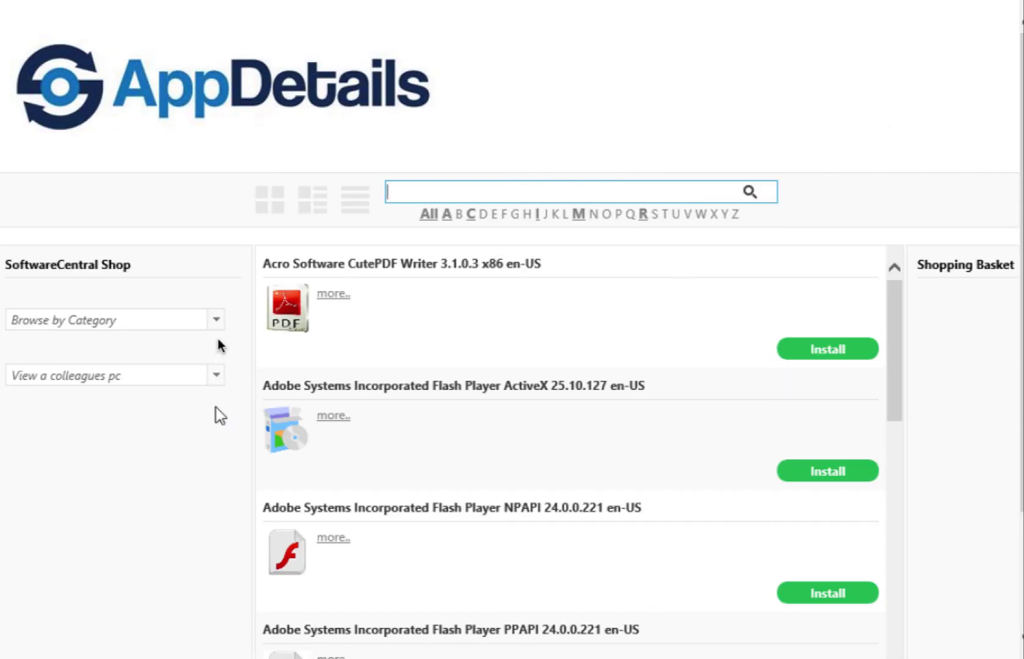
- Show All shop categories, add CutePDF Writer 3.1.0.3 x86 to the basket, and check out
click(217, 320)
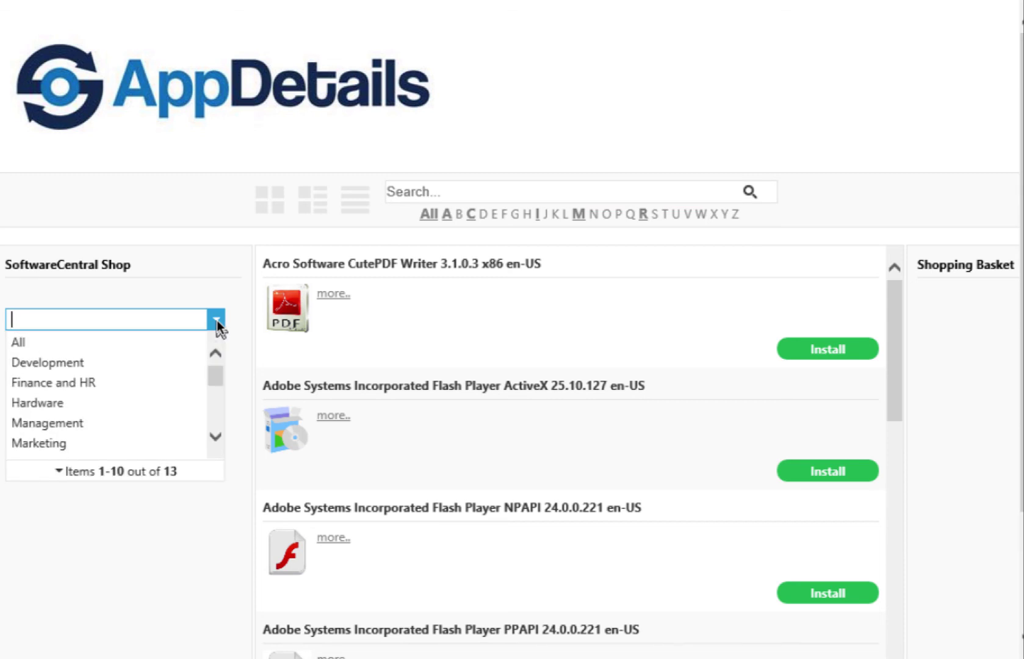
click(174, 341)
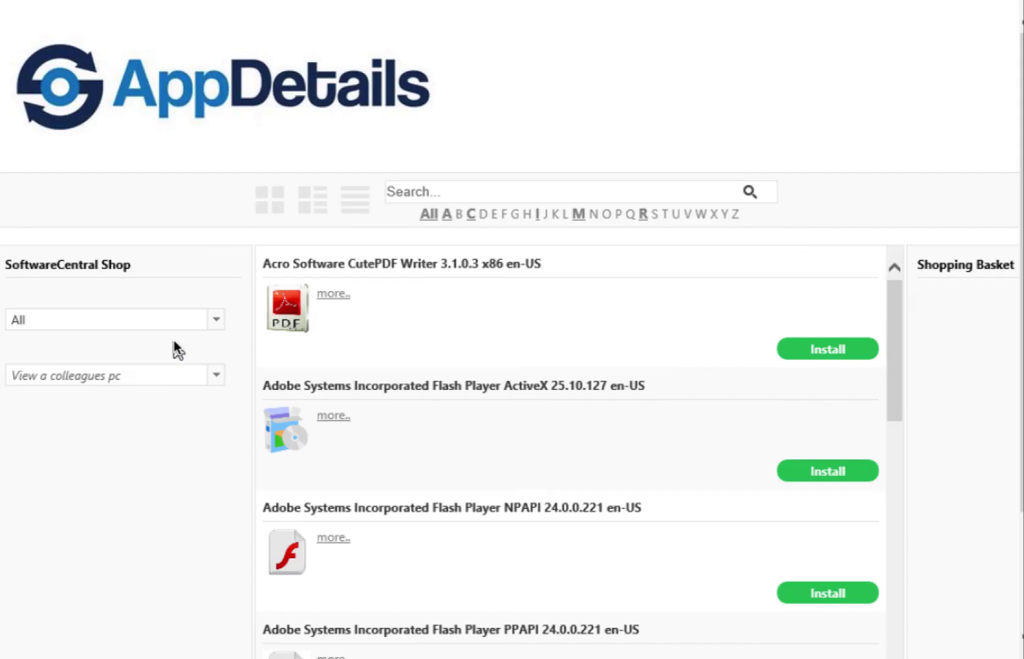
click(828, 350)
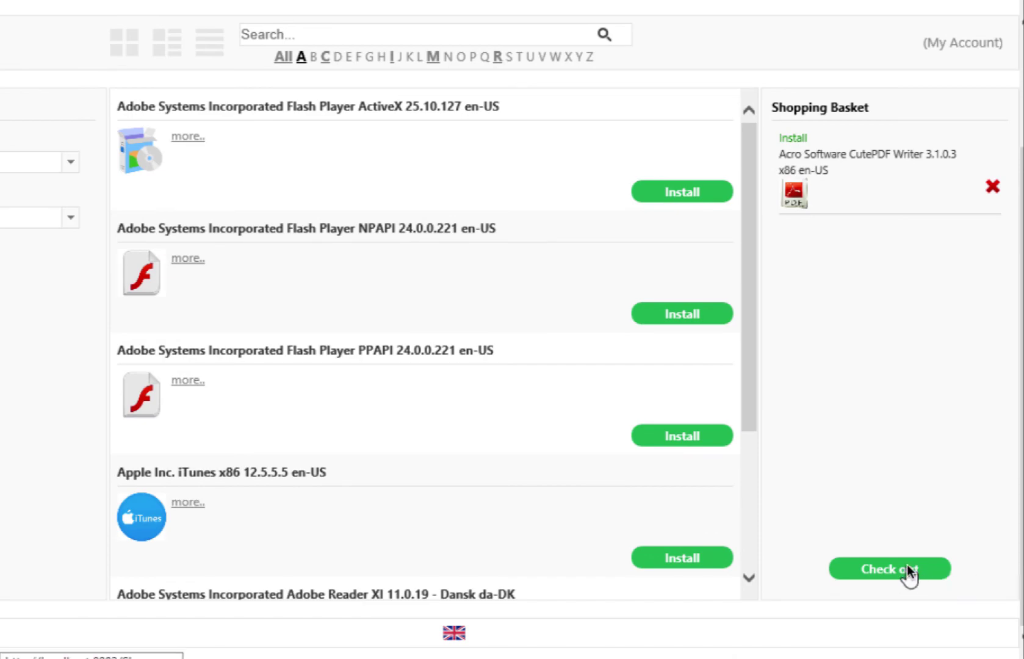
click(907, 565)
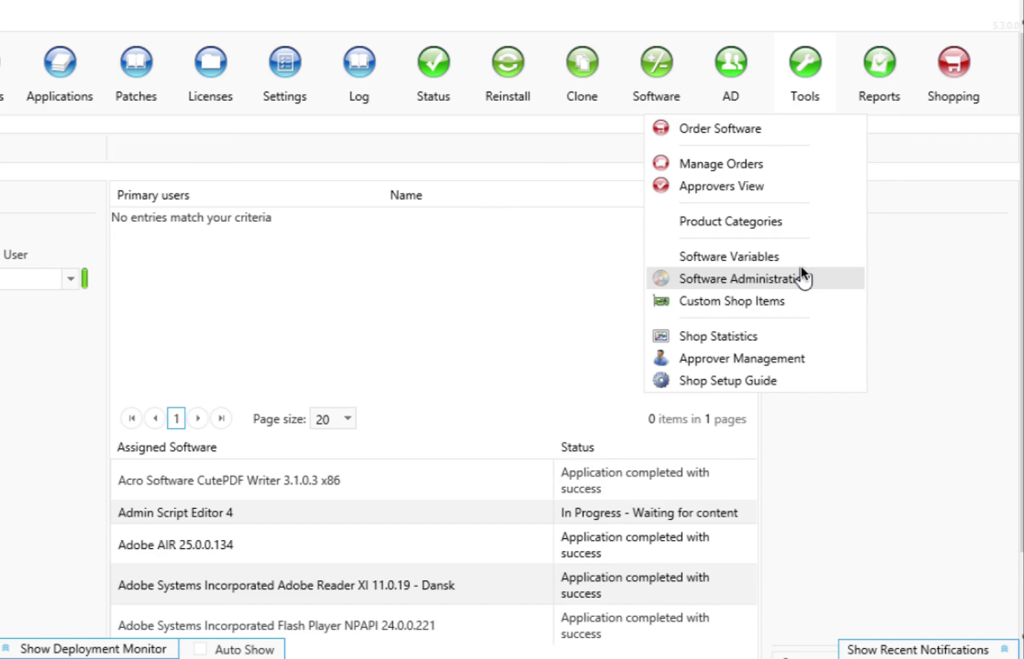
- In the shop's Software Administration, tick Install Allowed for Admin Script Editor 4
click(787, 279)
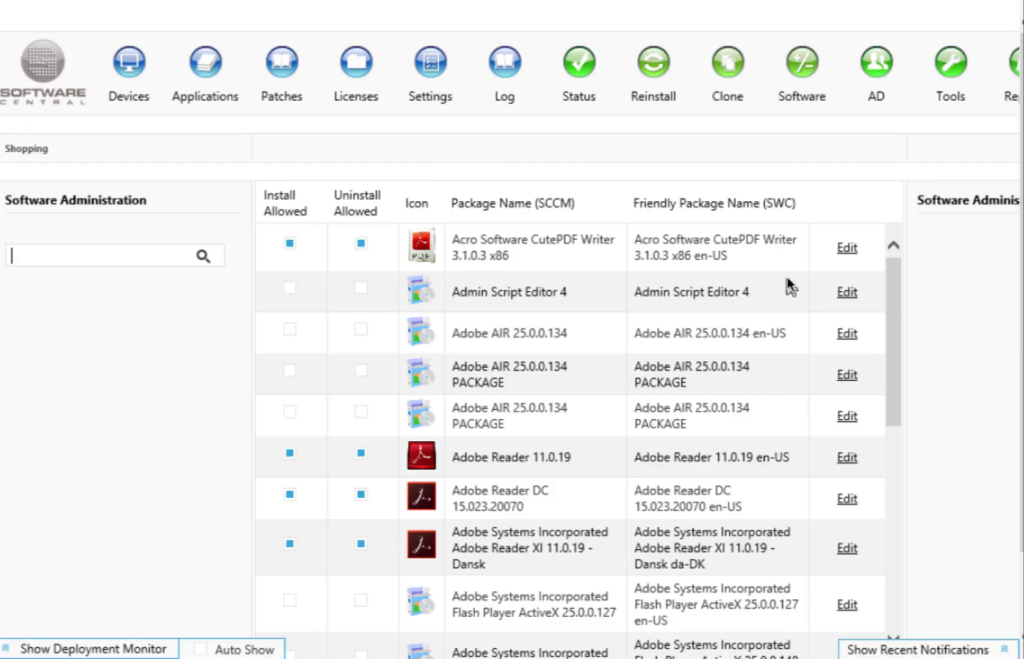
click(288, 289)
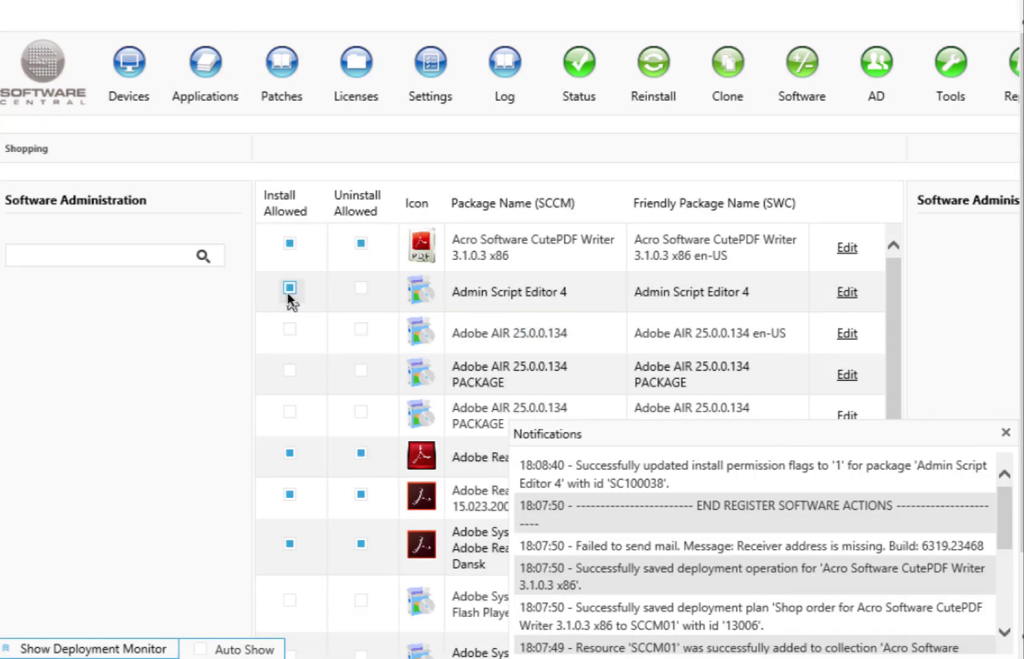
scroll(890, 260, right, 3)
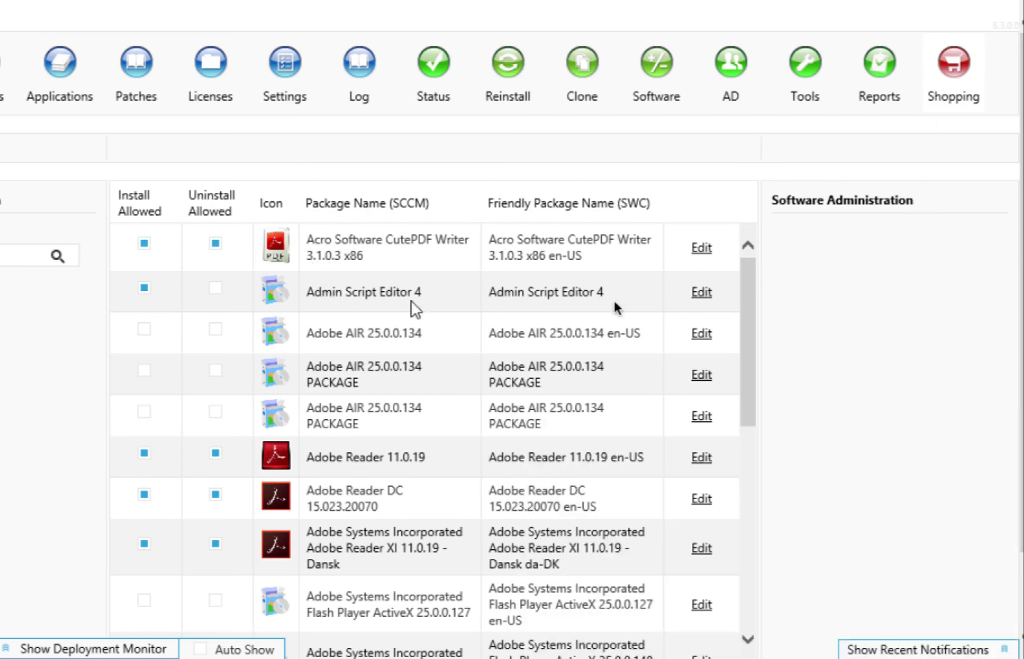
- Set Admin Script Editor 4's price to Free and tick the All product category
click(696, 291)
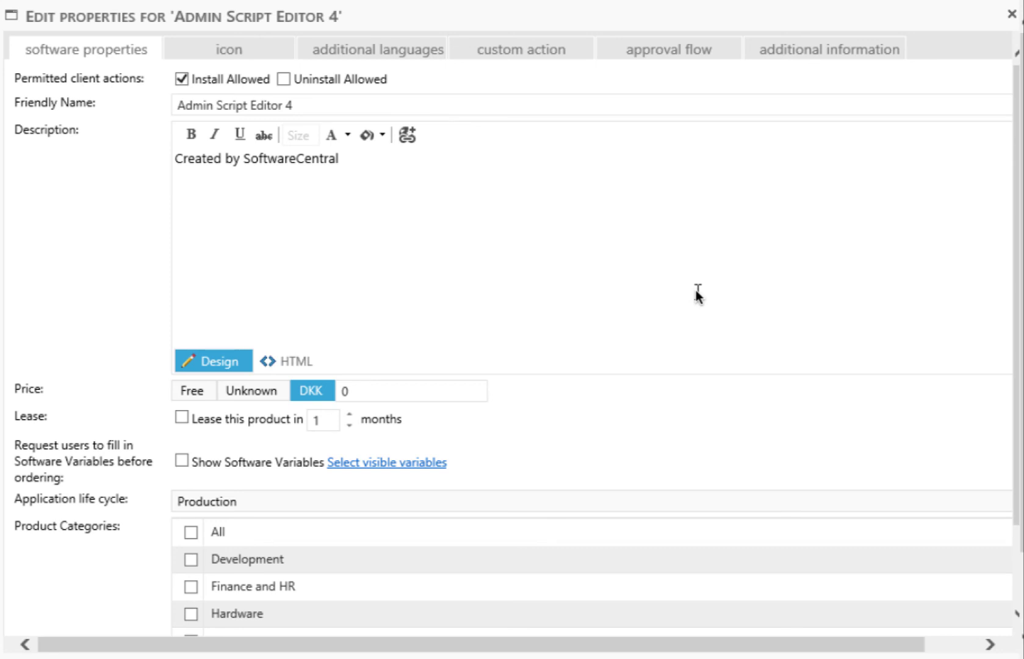
click(205, 389)
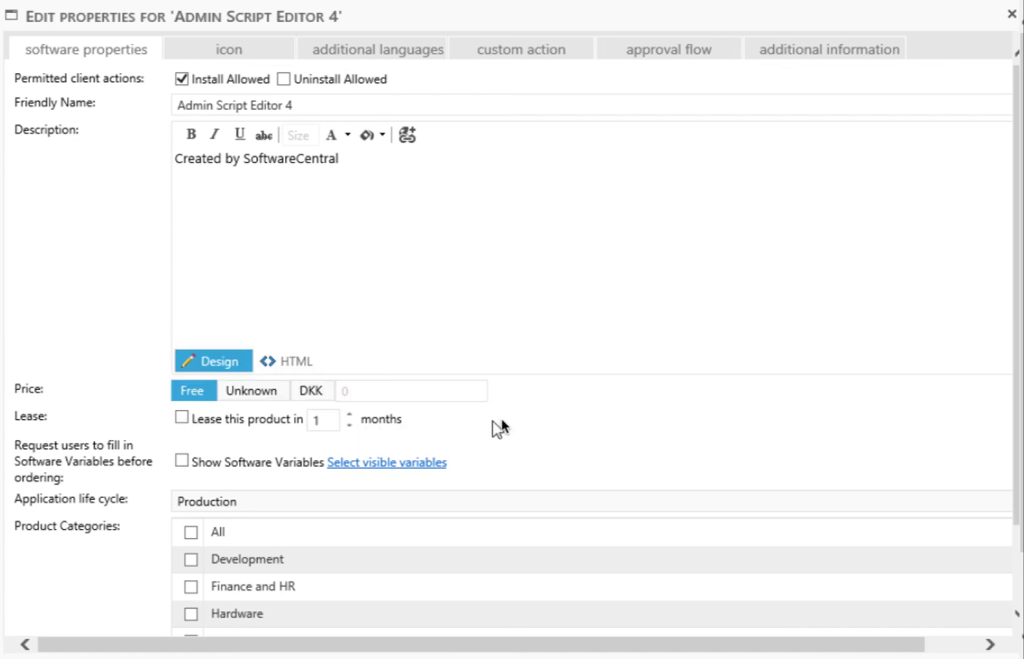
click(191, 531)
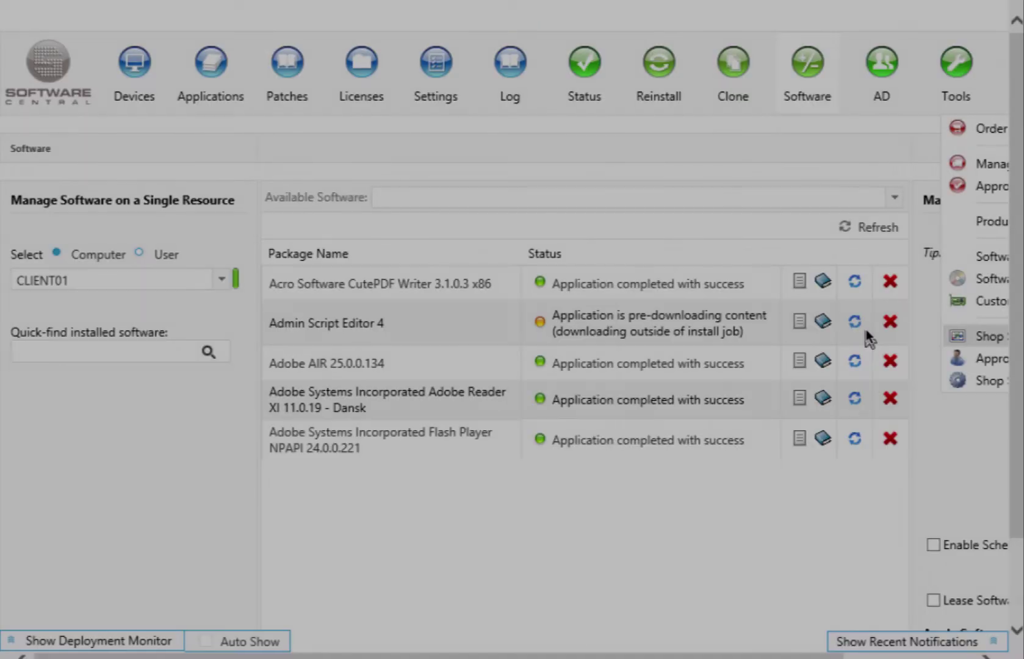
- Display the Shop Statistics pie chart of the top 10 ordered items
click(865, 329)
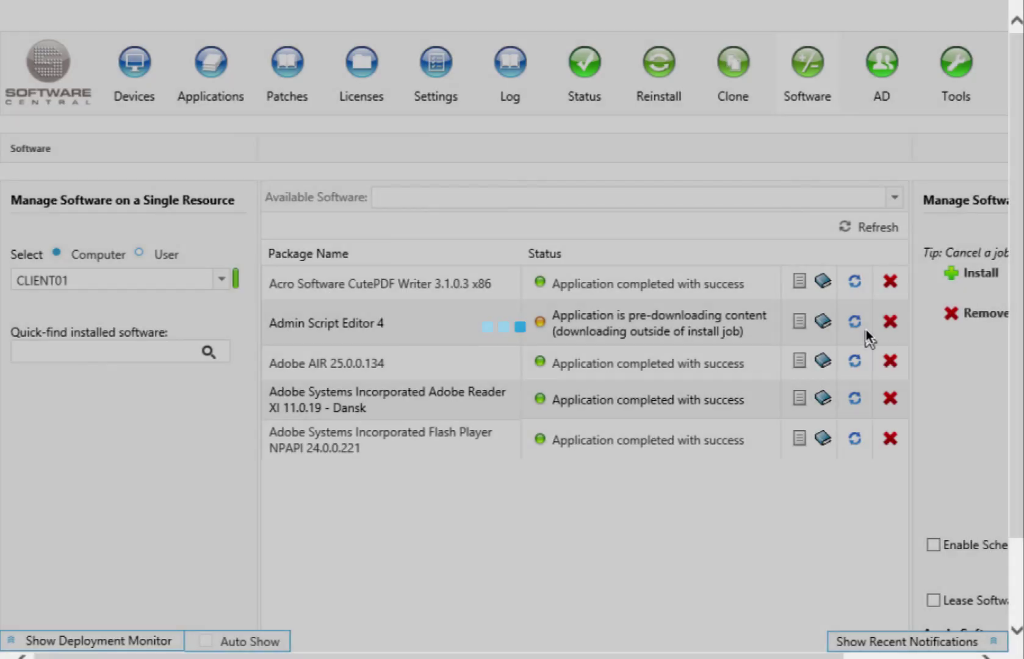